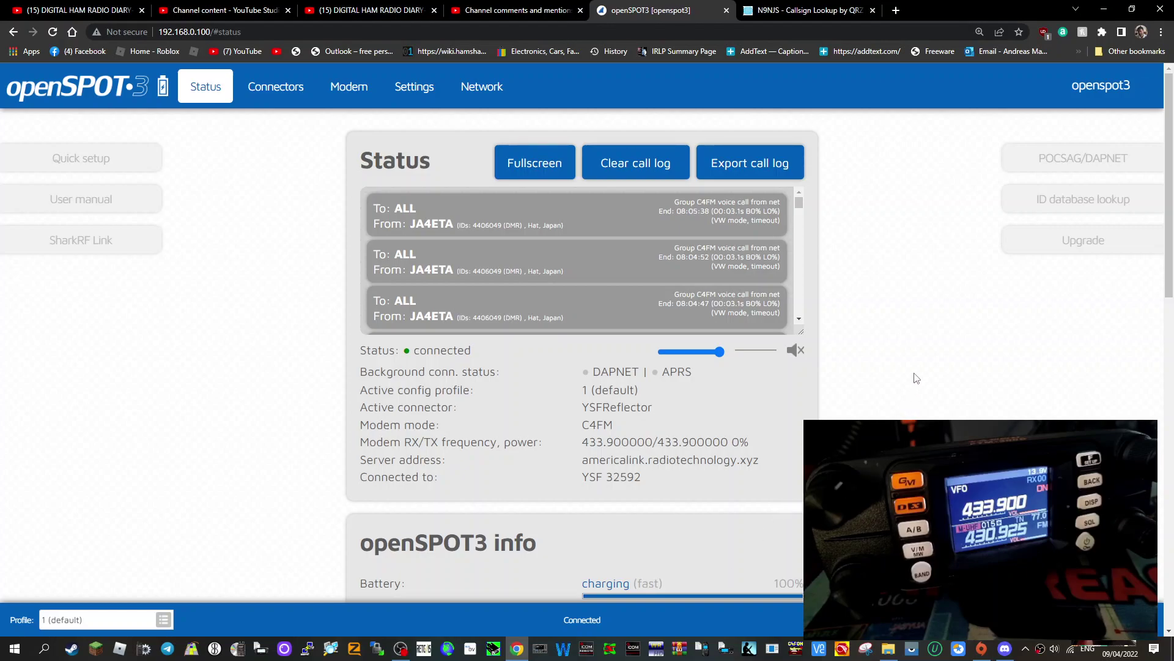
scroll(915, 377, "down", 3)
scroll(915, 378, "up", 3)
scroll(936, 382, "down", 3)
scroll(935, 383, "down", 3)
scroll(936, 383, "down", 3)
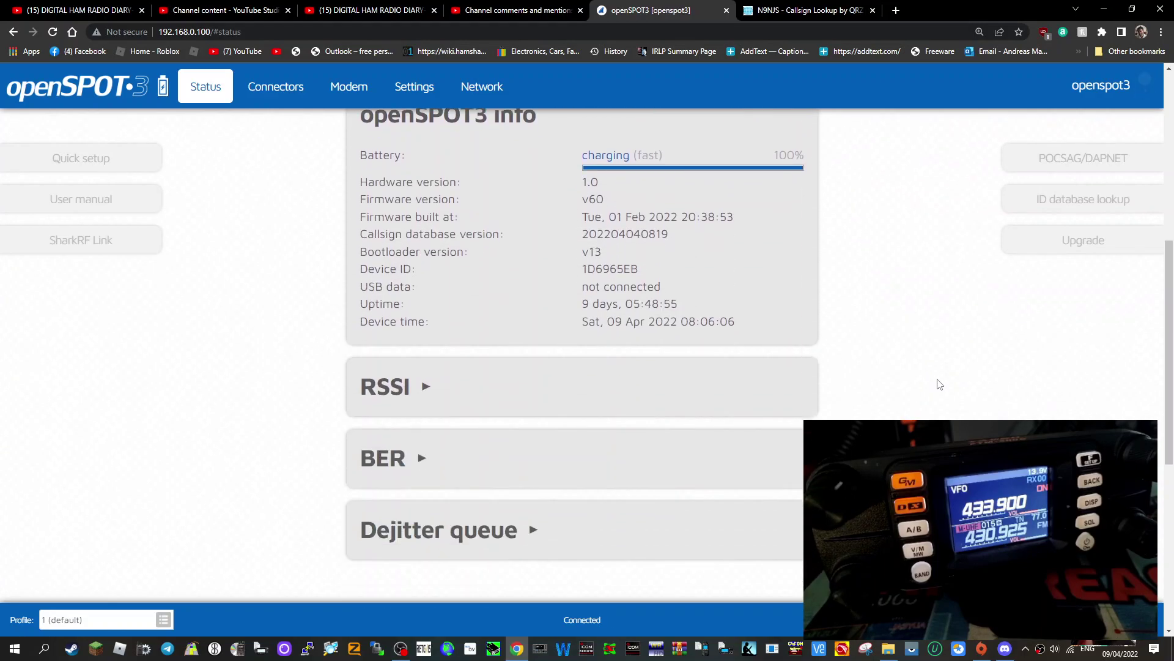
scroll(937, 382, "down", 2)
scroll(939, 384, "up", 4)
scroll(939, 384, "up", 3)
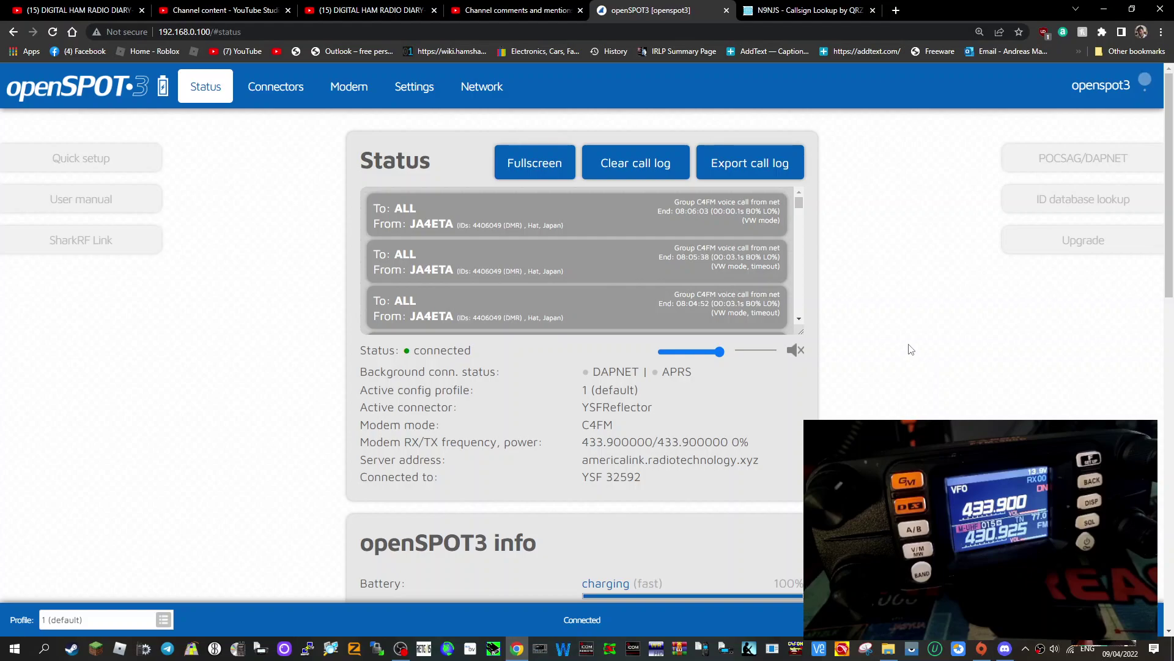
scroll(918, 349, "down", 3)
scroll(918, 349, "down", 1)
scroll(940, 407, "up", 4)
scroll(917, 348, "down", 3)
scroll(917, 349, "down", 3)
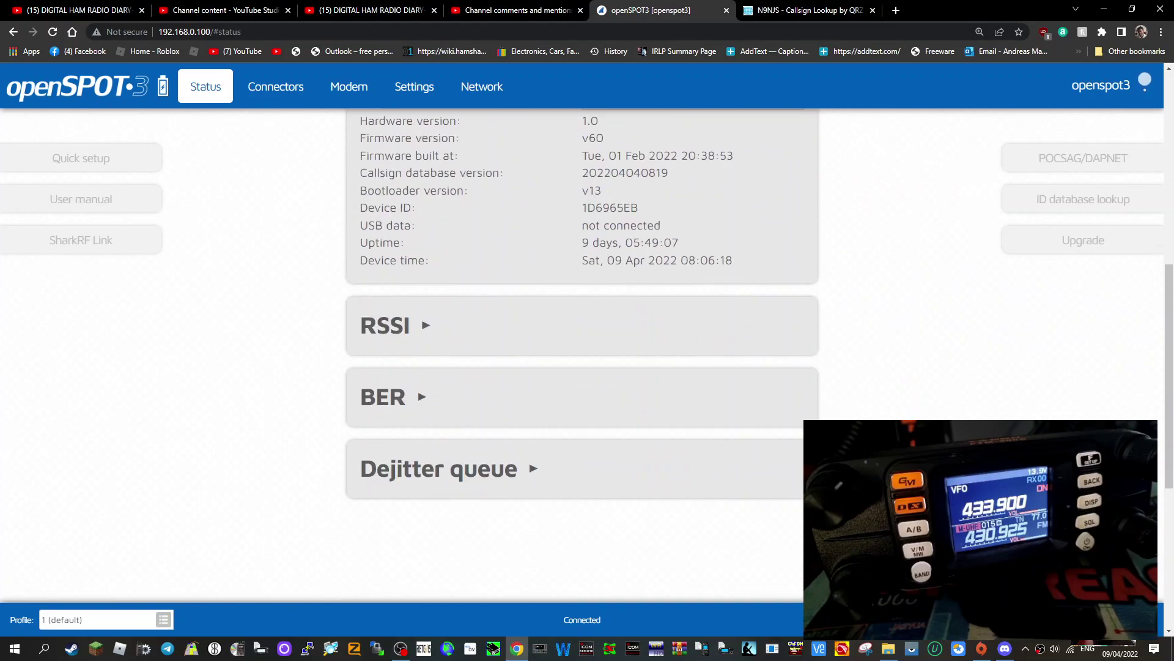
scroll(918, 348, "up", 3)
scroll(918, 349, "up", 3)
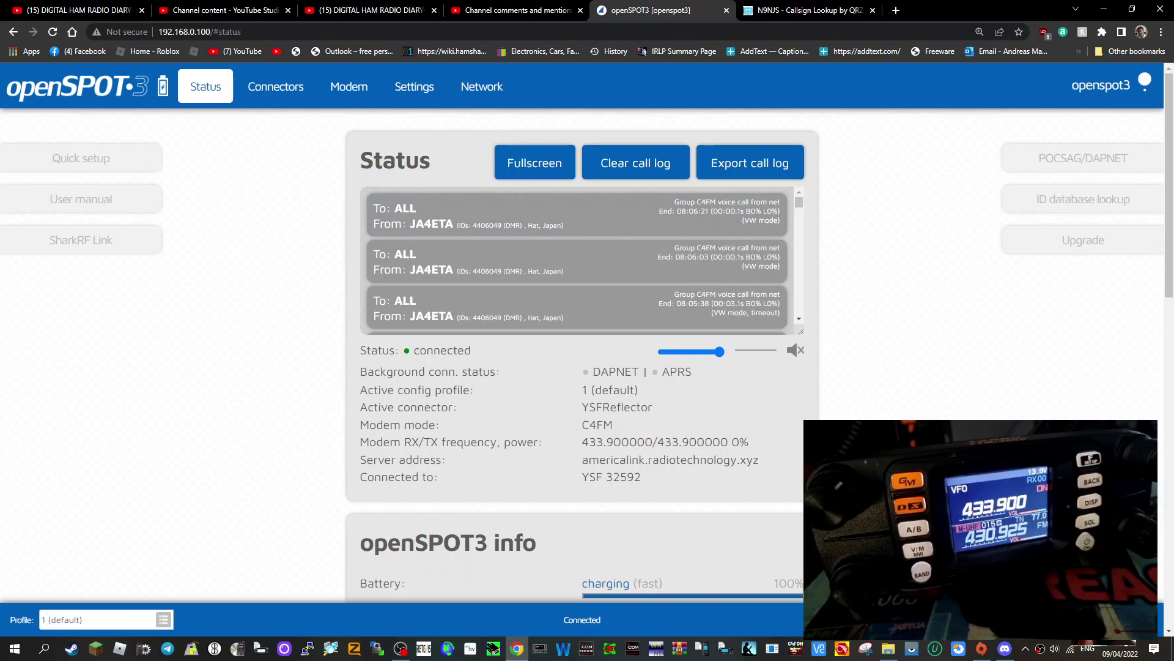
- Start Quick setup and choose C4FM radios on the YSFReflector network (server US-America-Link 32592)
left_click(80, 157)
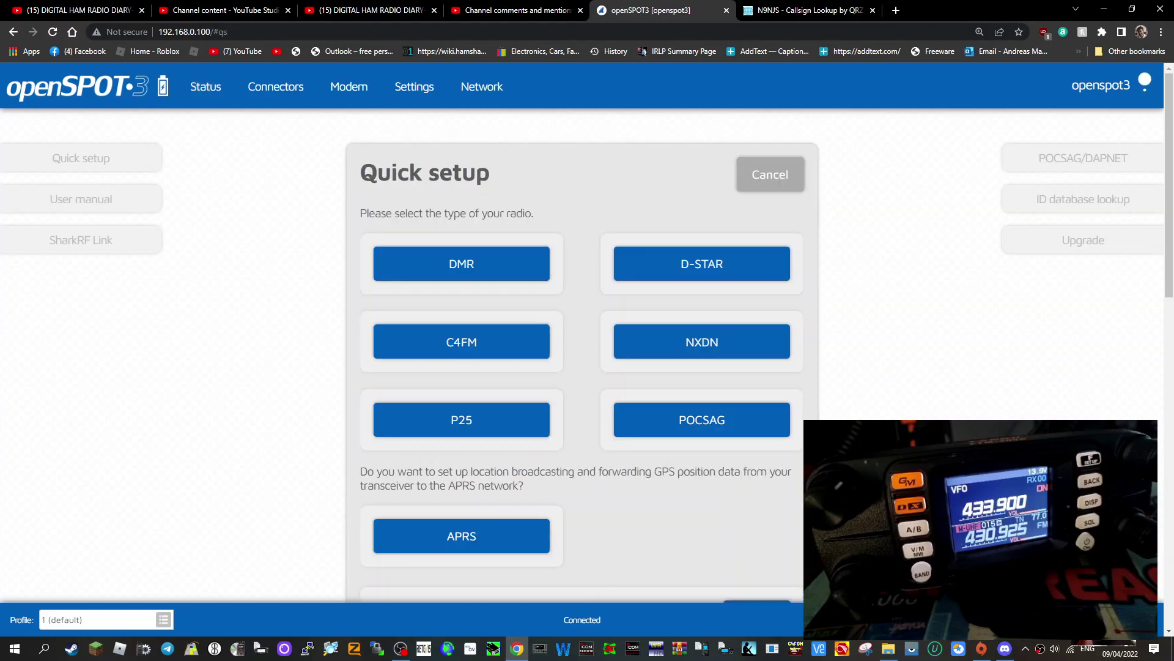
left_click(455, 342)
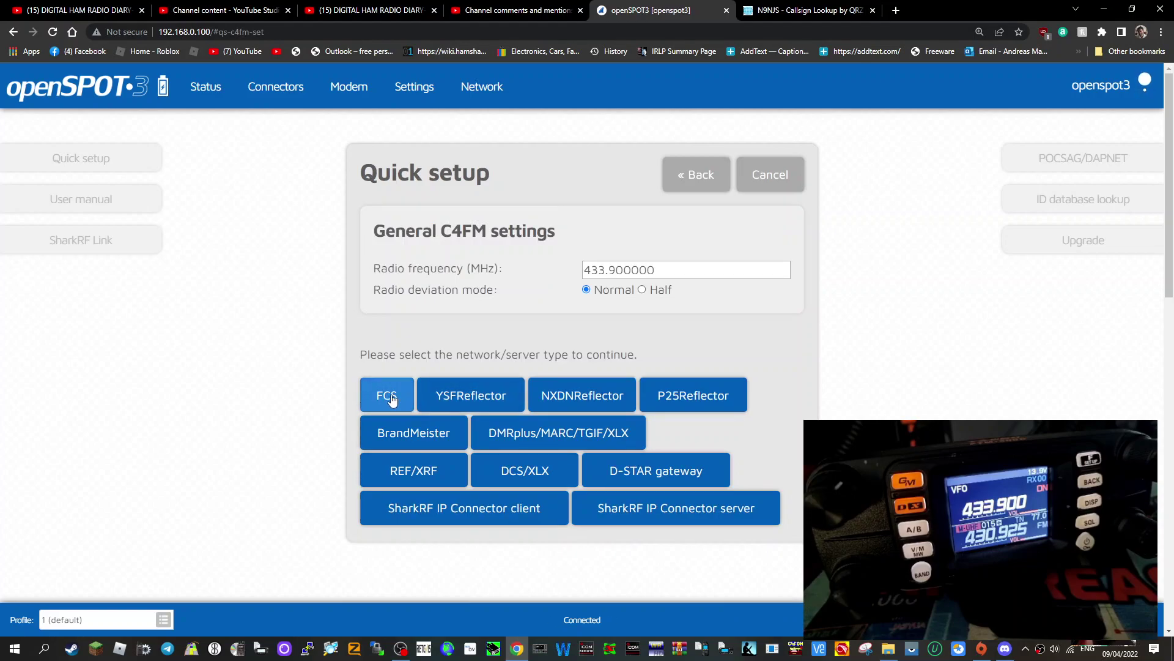
left_click(484, 396)
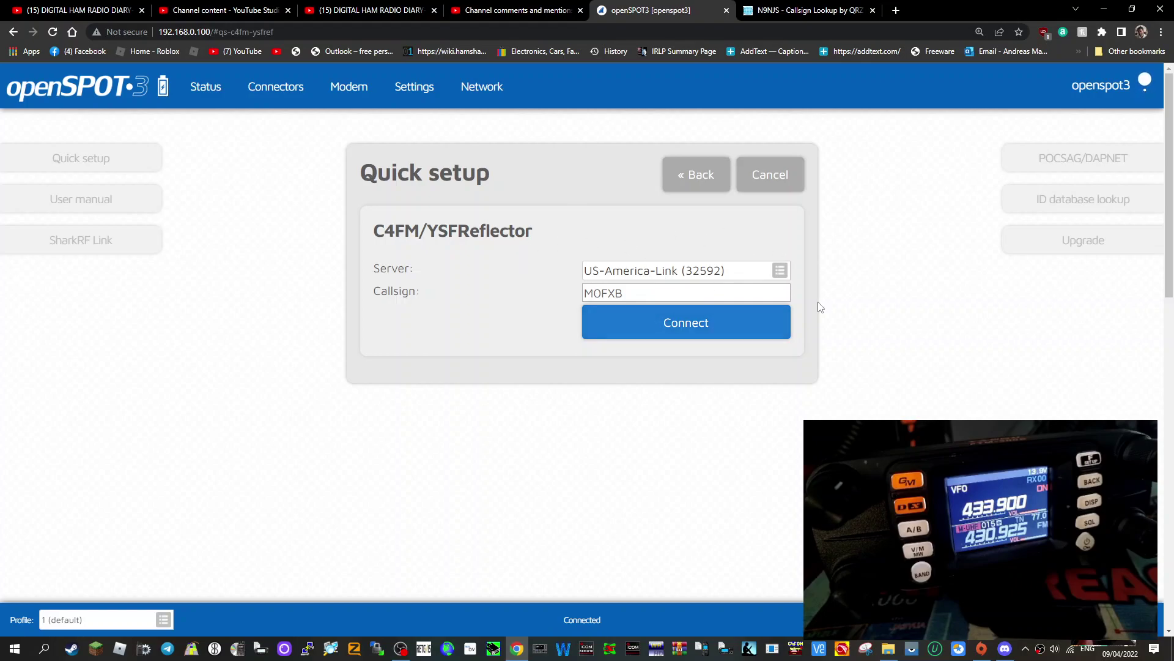
left_click(656, 273)
double_click(656, 272)
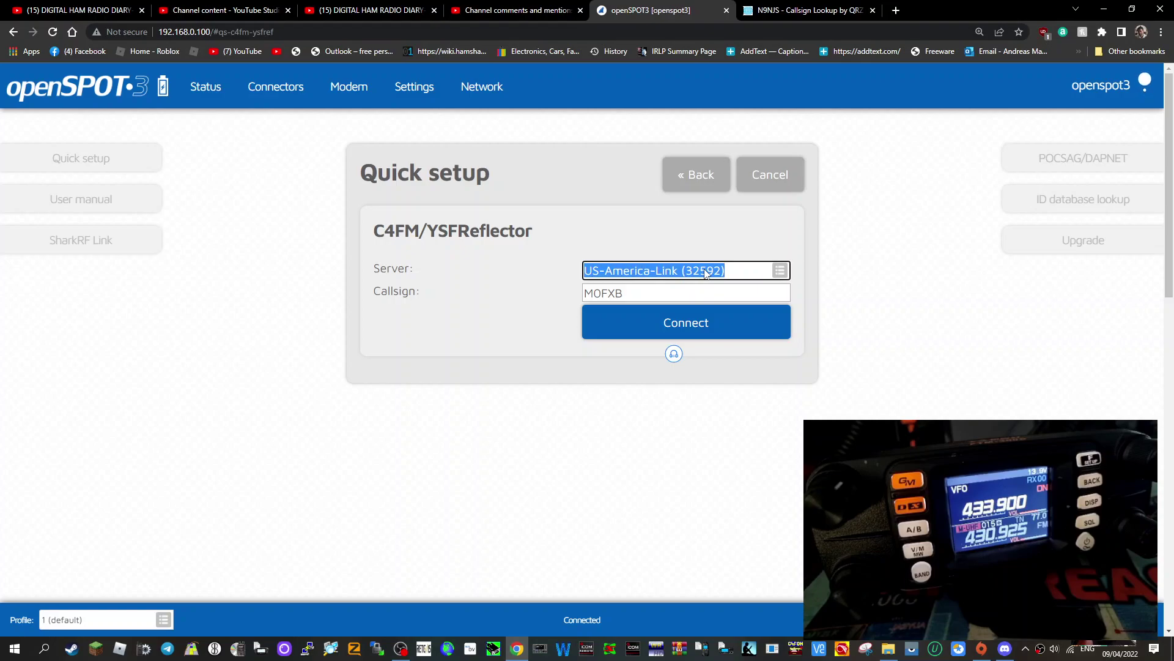
type("A")
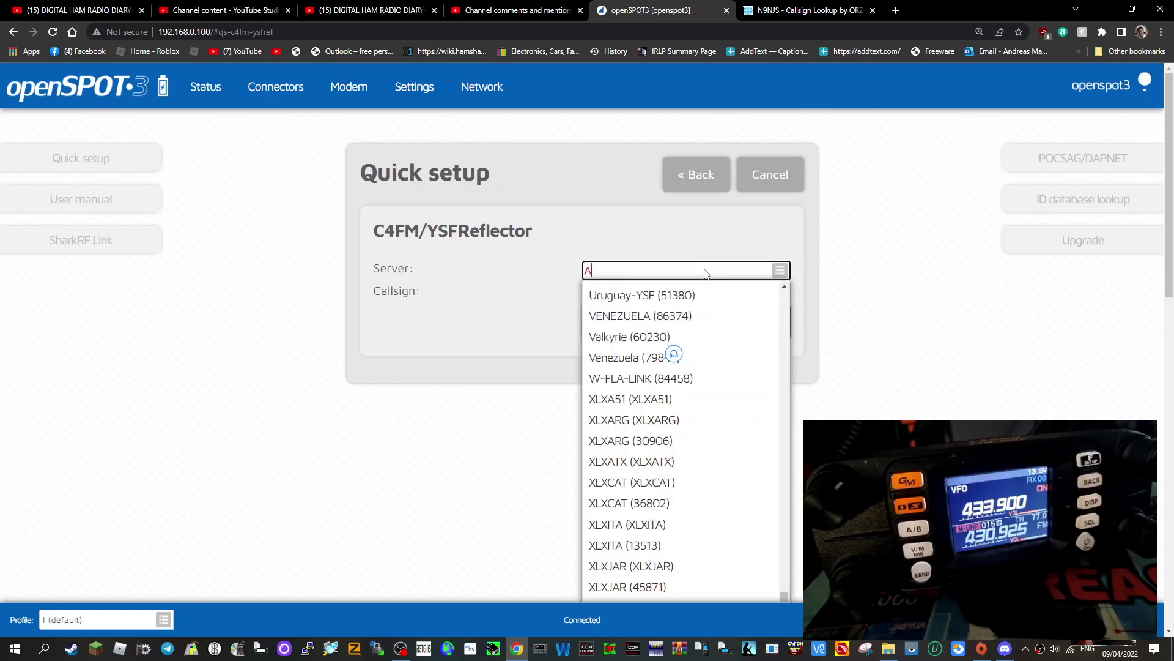
type("M")
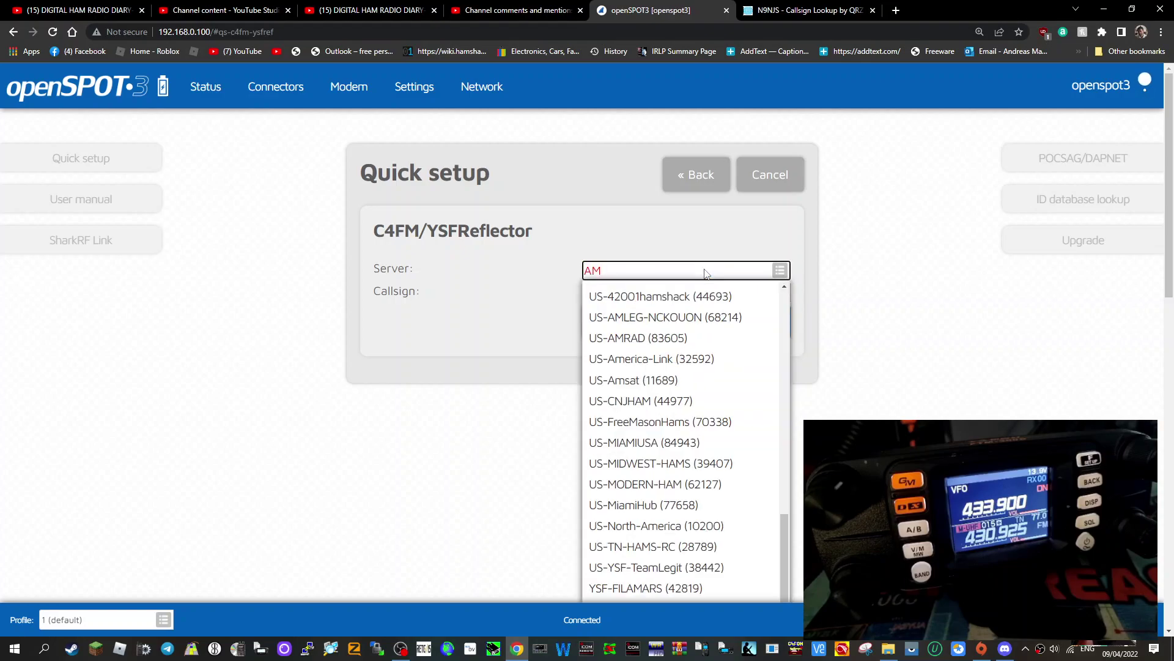
key("BackSpace")
key("BackSpace")
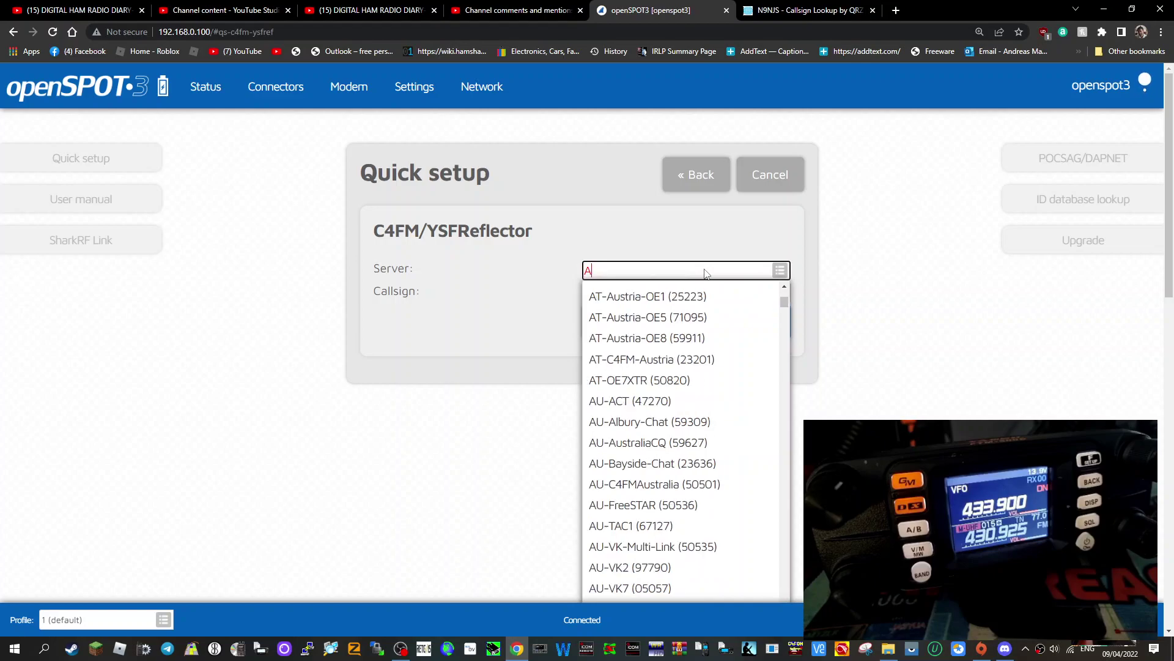
type("MER")
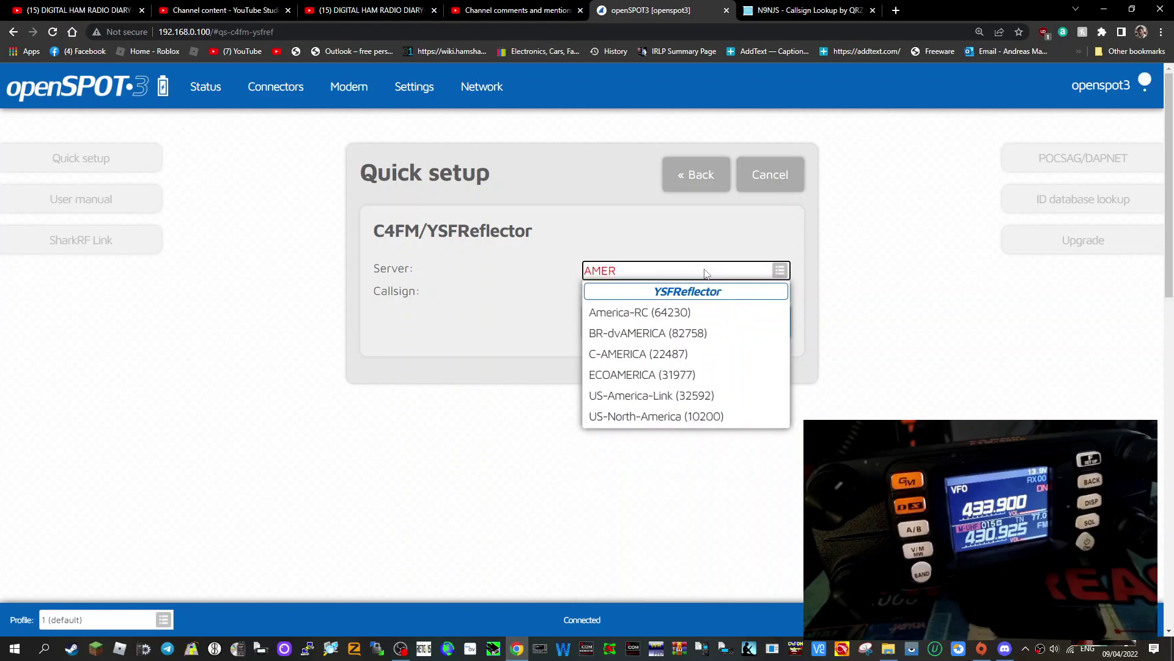
left_click(678, 397)
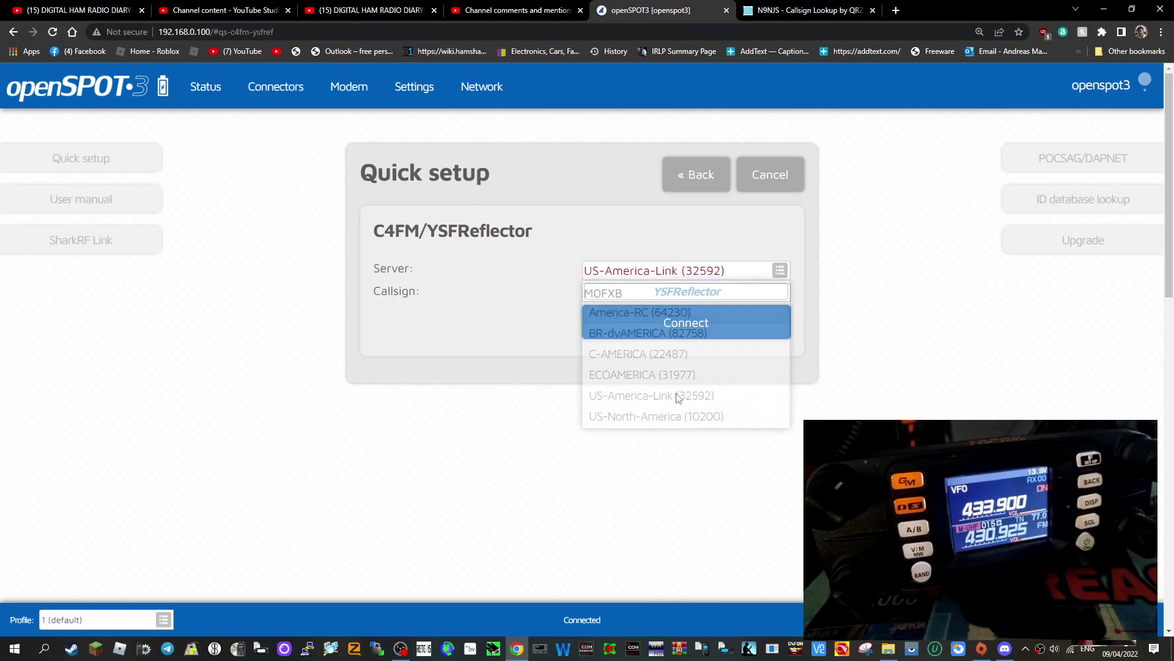
- Connect to the US-America-Link reflector (YSF 32592) and review its status
left_click(698, 326)
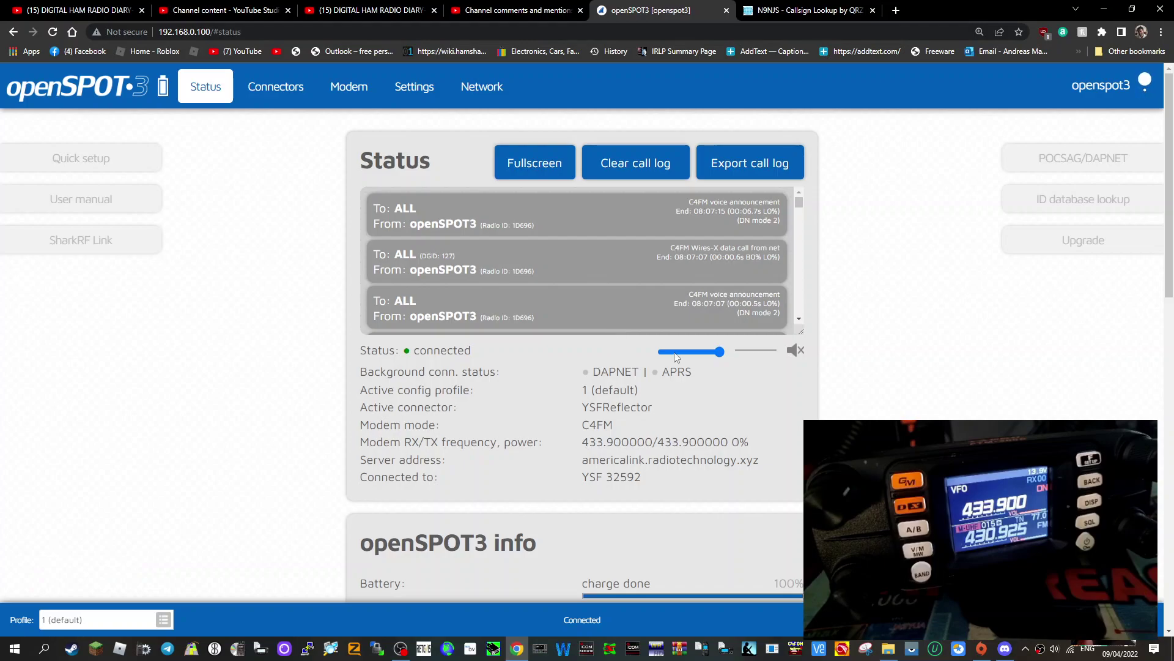
scroll(775, 353, "down", 3)
scroll(775, 386, "up", 3)
scroll(678, 362, "down", 2)
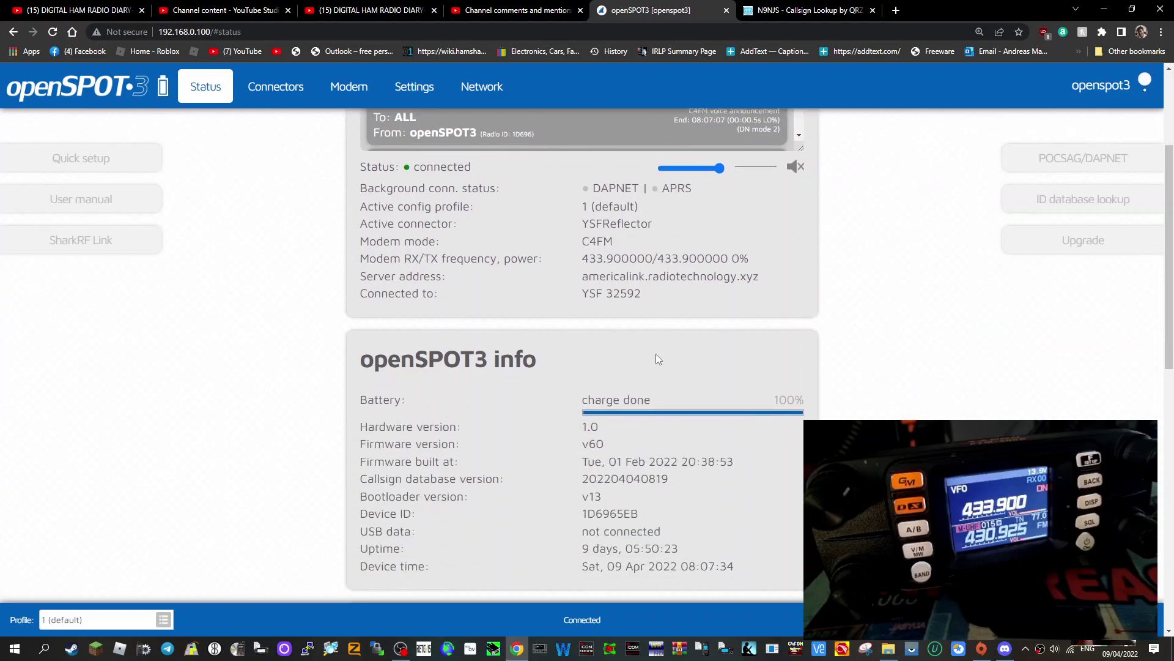
scroll(734, 347, "down", 1)
scroll(734, 347, "down", 3)
scroll(731, 365, "up", 3)
scroll(731, 366, "up", 3)
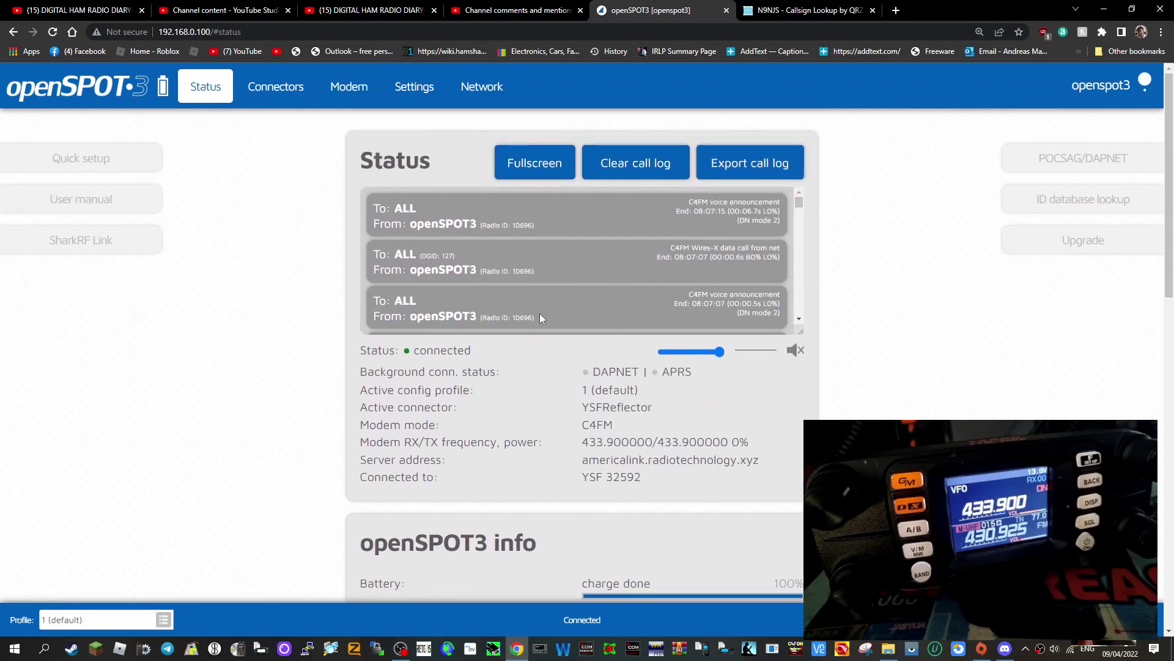
- Rerun Quick setup, choosing C4FM radios on the YSFReflector network
left_click(81, 158)
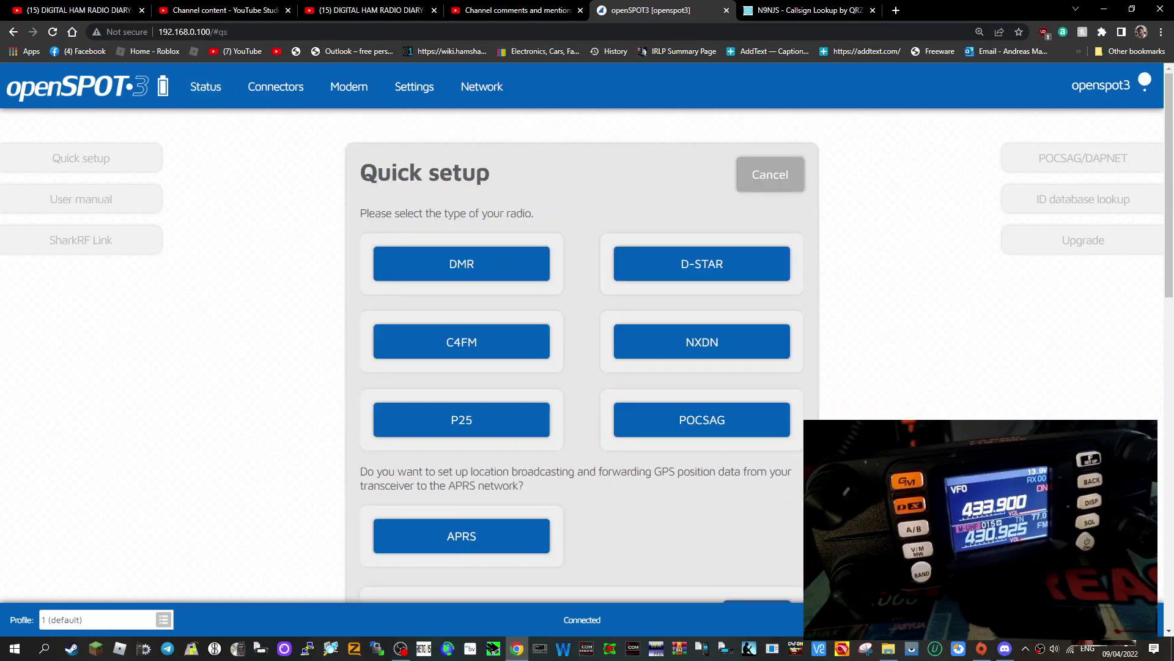
left_click(450, 347)
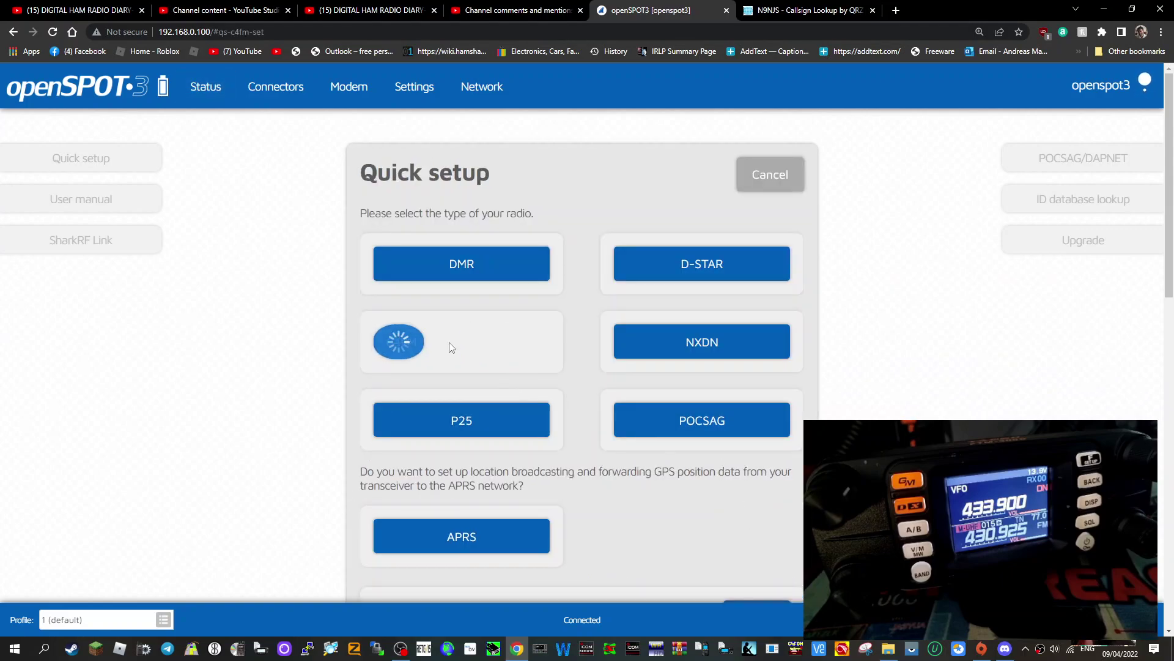
left_click(470, 395)
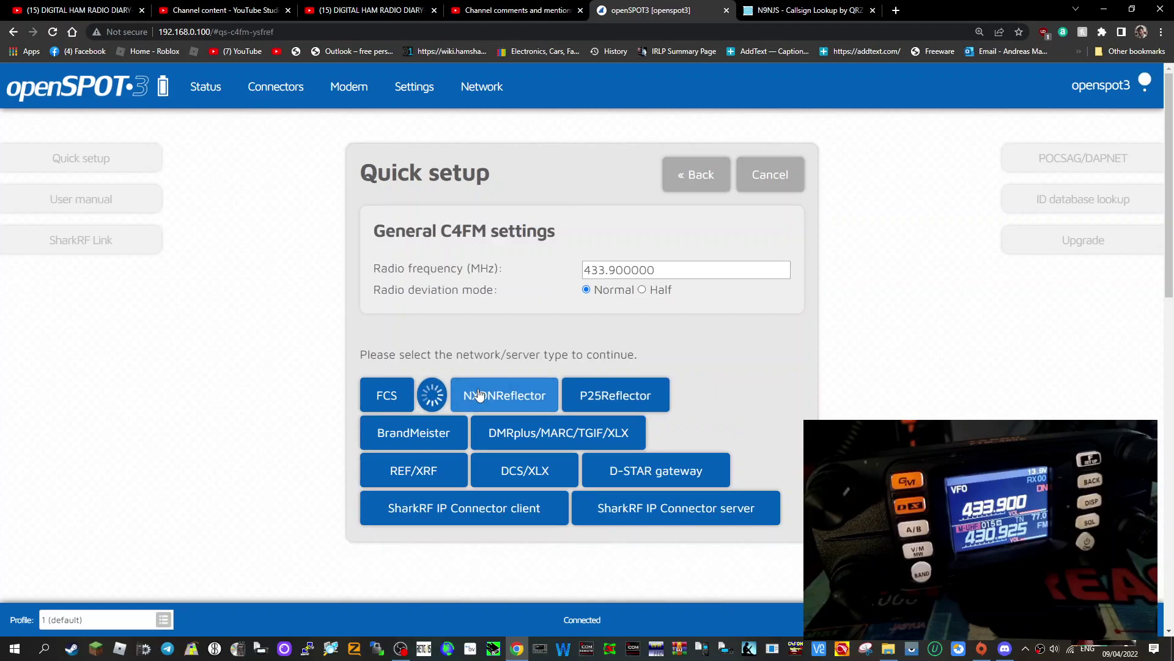
- Open the Server list, with US-America-Link (32592) as the current choice
left_click(716, 270)
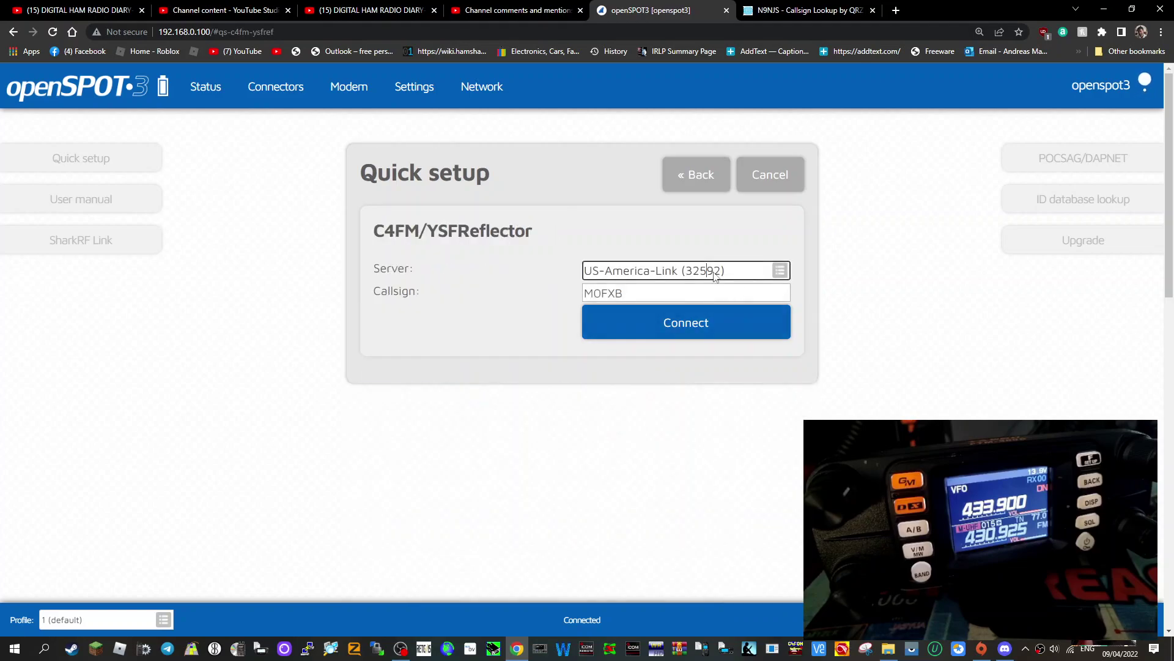
left_click(782, 269)
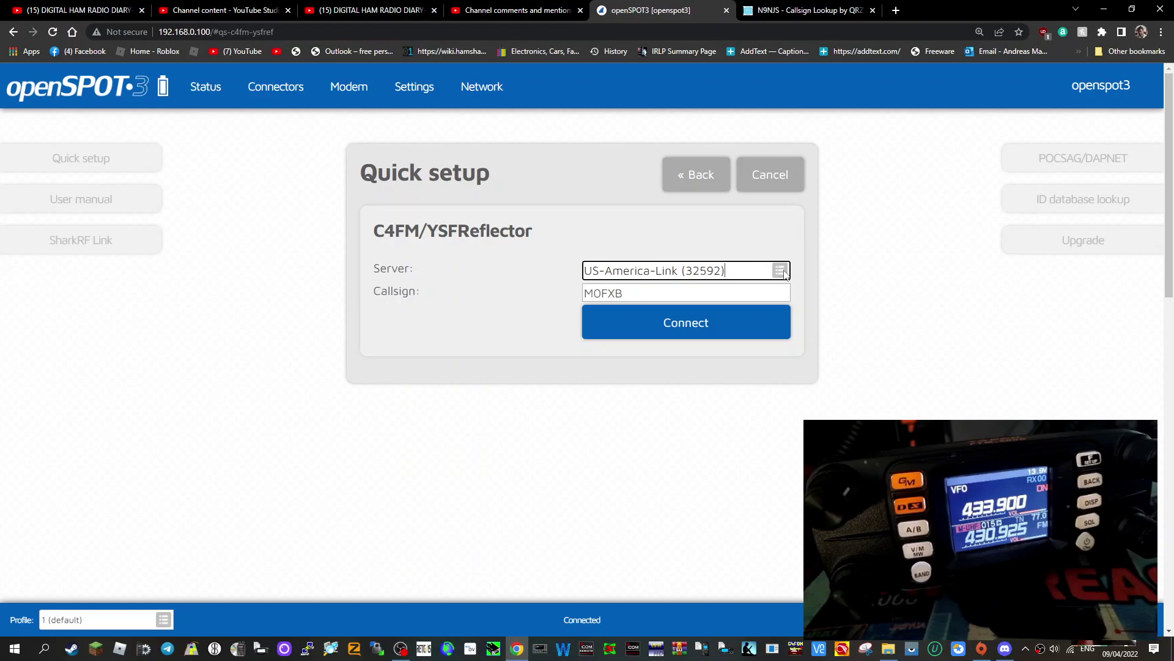
left_click(782, 271)
- Browse the reflector server list, close it unchanged, and go back to radio types
left_click(780, 272)
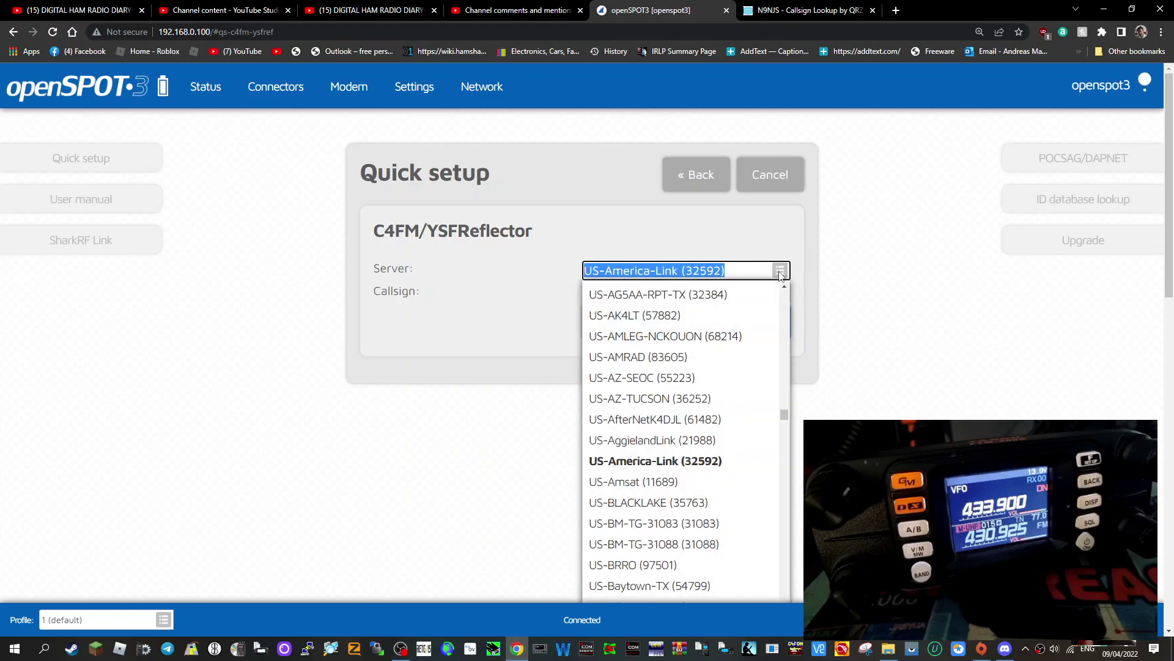
scroll(698, 413, "up", 1)
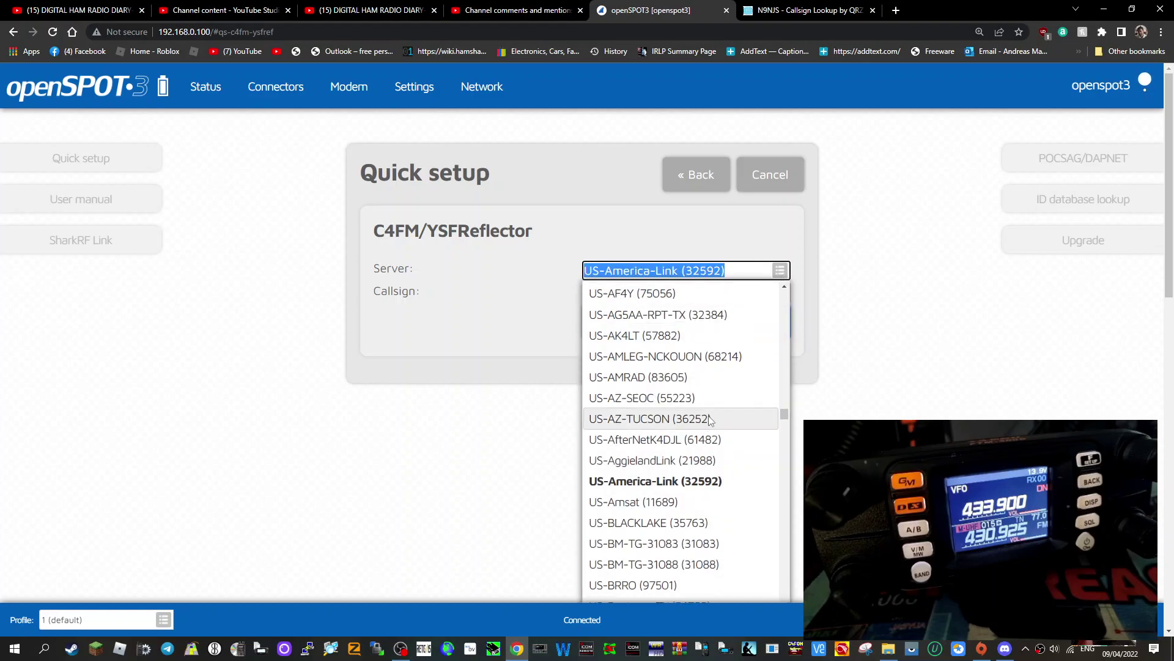
scroll(709, 419, "down", 3)
scroll(711, 419, "down", 4)
scroll(714, 421, "down", 4)
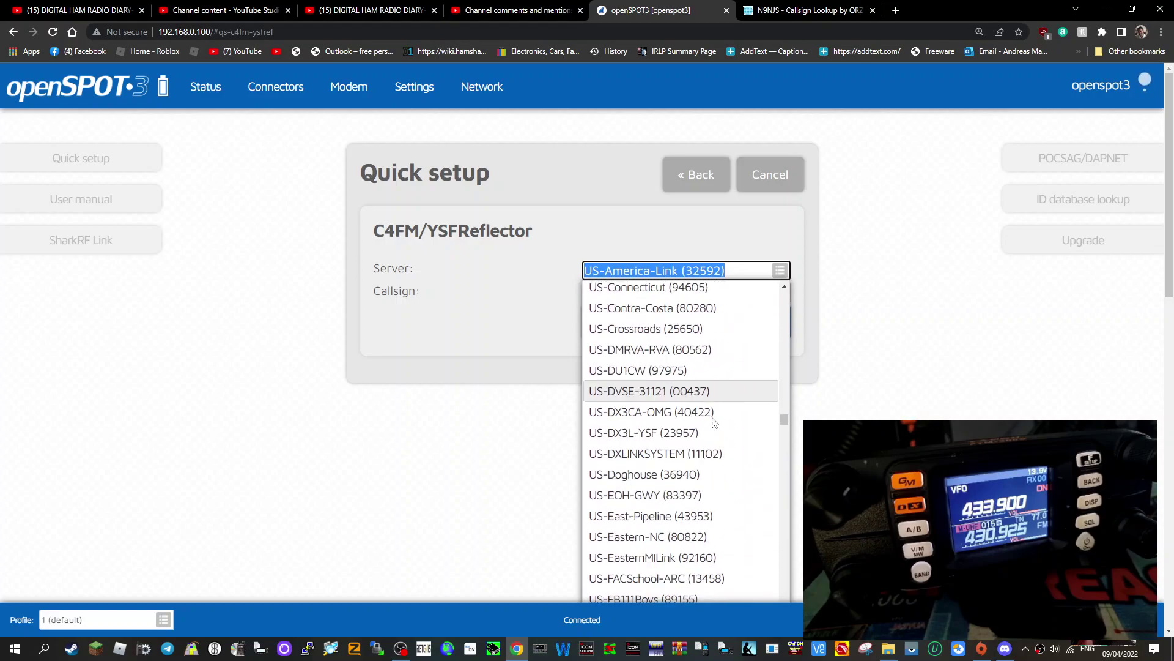
scroll(714, 420, "down", 5)
scroll(715, 422, "down", 5)
scroll(721, 459, "down", 3)
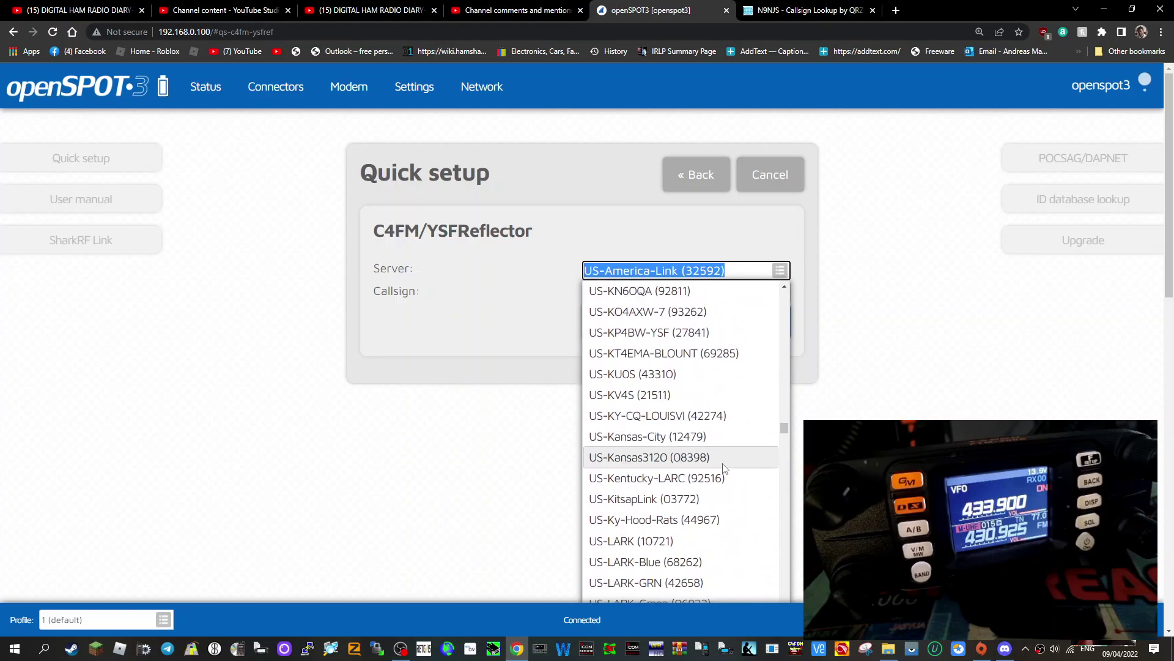
scroll(724, 466, "down", 5)
scroll(724, 459, "down", 5)
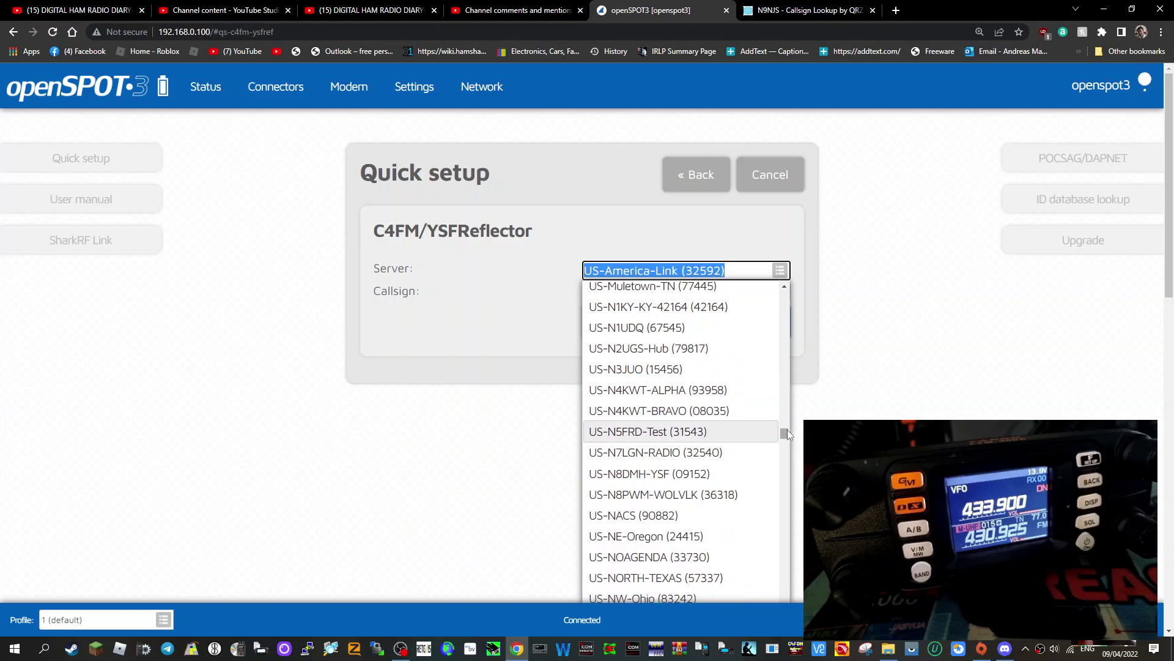
left_click_drag(787, 429, 790, 587)
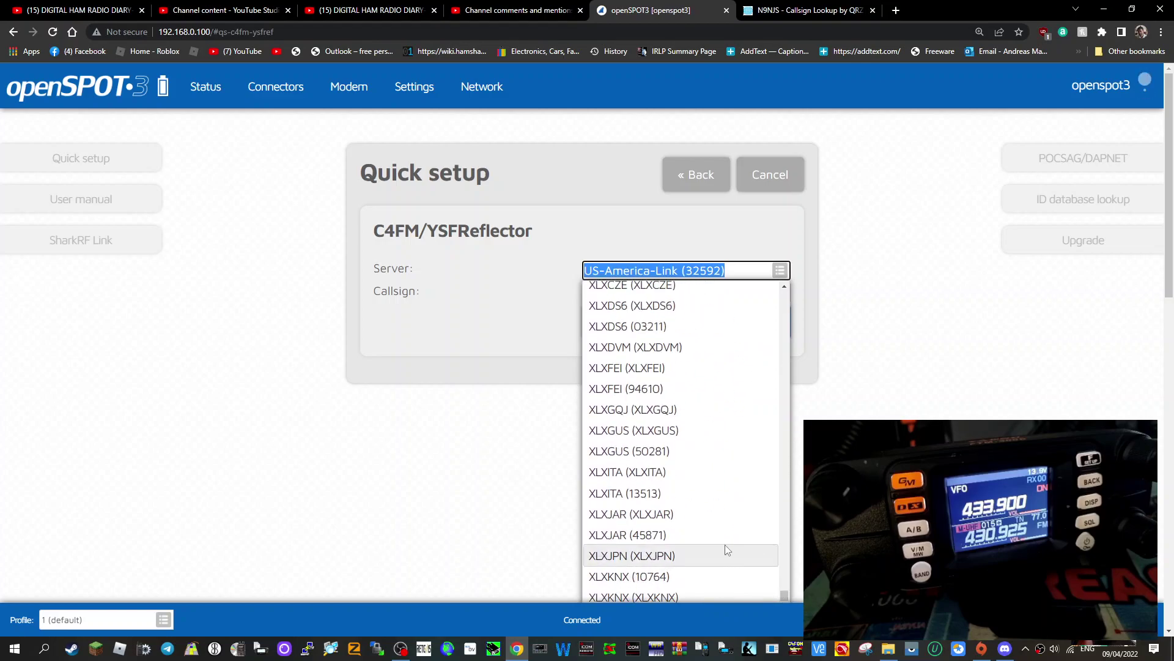
scroll(725, 548, "down", 5)
scroll(717, 526, "down", 3)
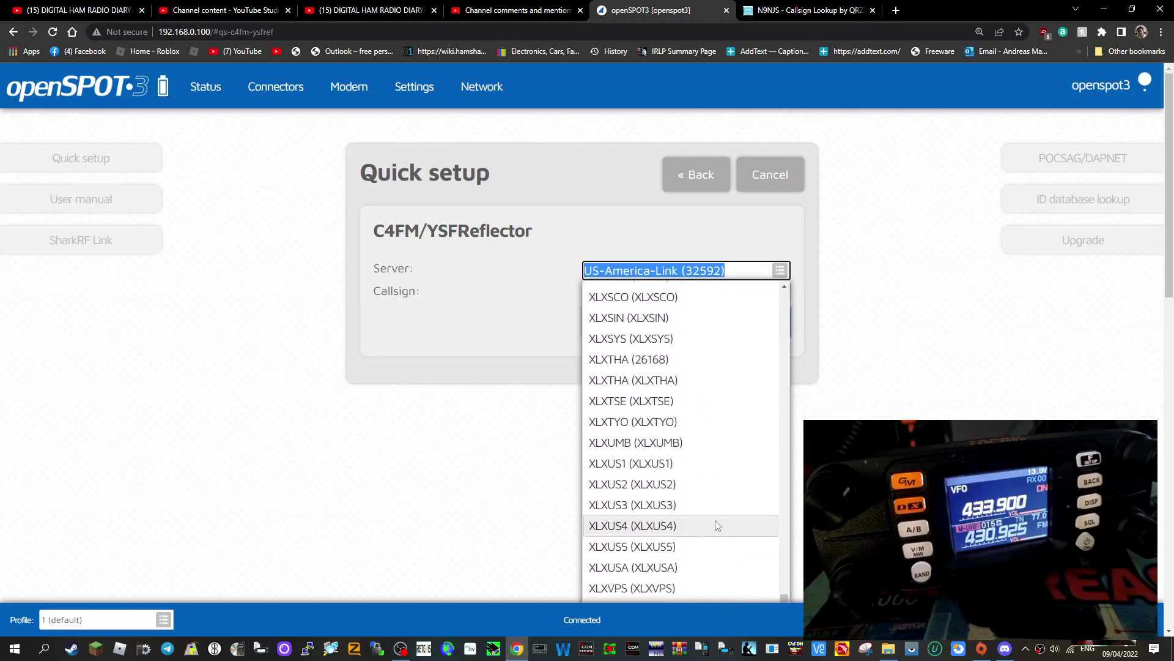
scroll(716, 525, "down", 5)
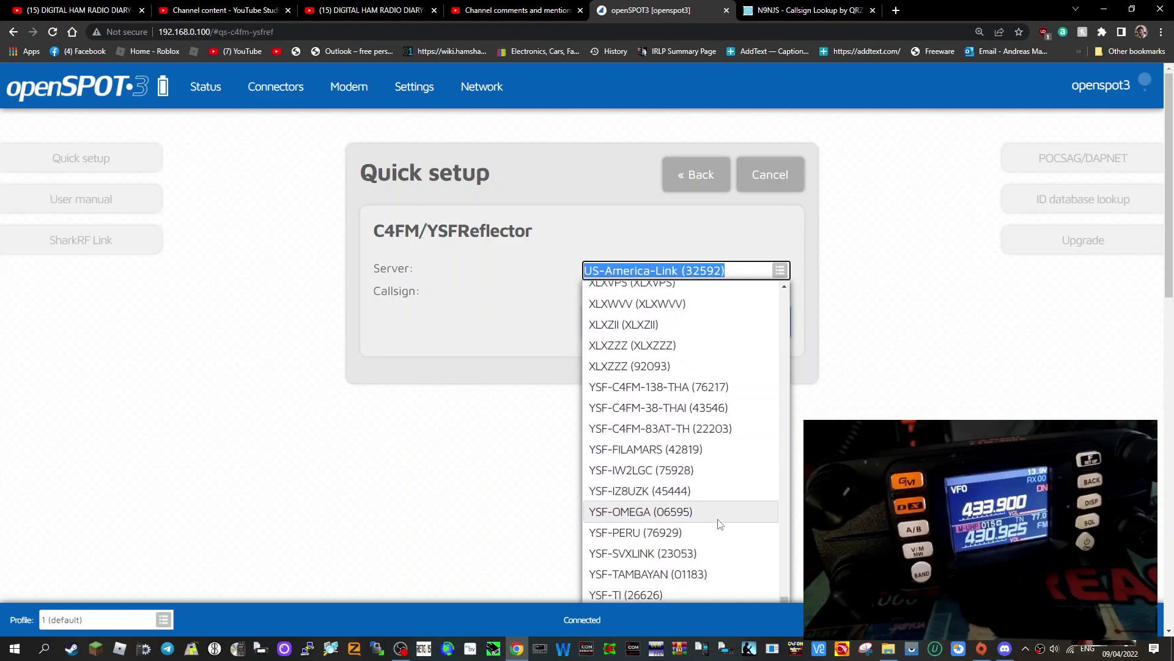
scroll(717, 525, "down", 5)
scroll(719, 525, "down", 2)
scroll(720, 525, "up", 5)
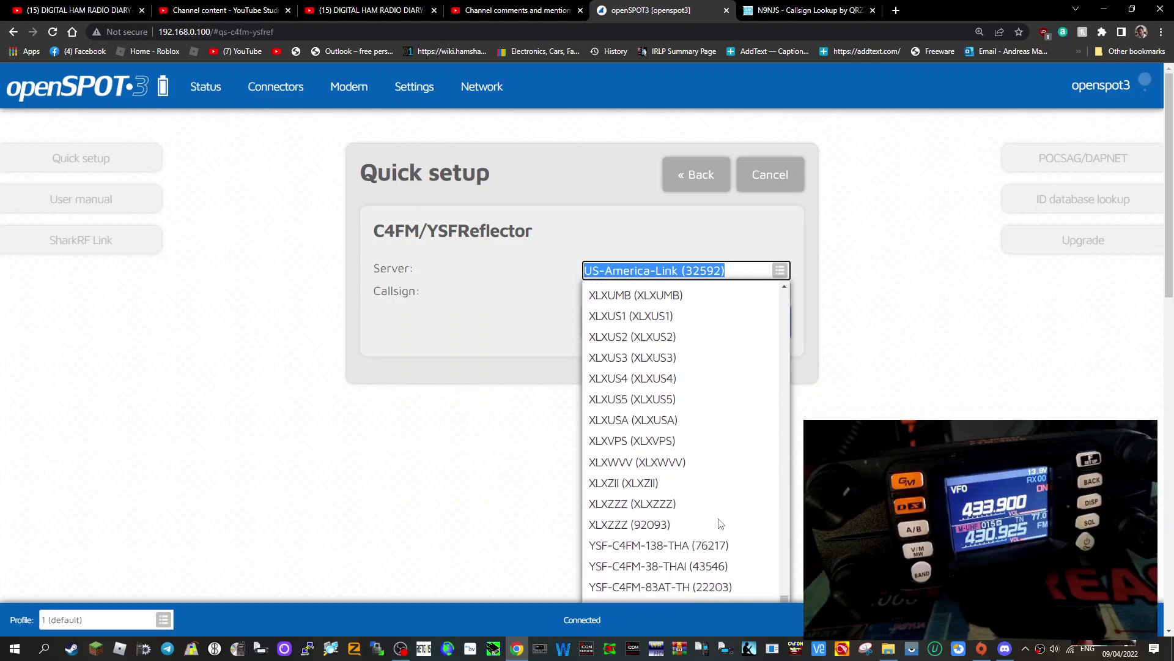
scroll(717, 523, "up", 4)
scroll(715, 521, "up", 3)
scroll(717, 520, "up", 3)
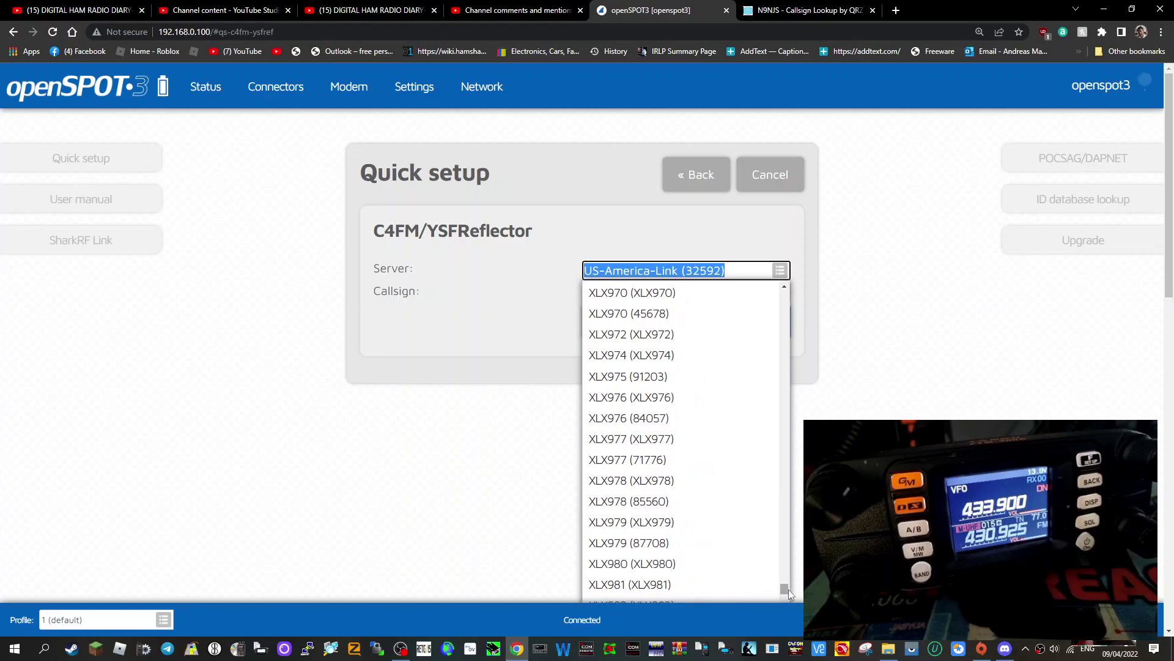
scroll(788, 579, "up", 3)
mouse_move(785, 587)
left_mouse_down()
mouse_move(774, 337)
mouse_move(784, 293)
left_mouse_up()
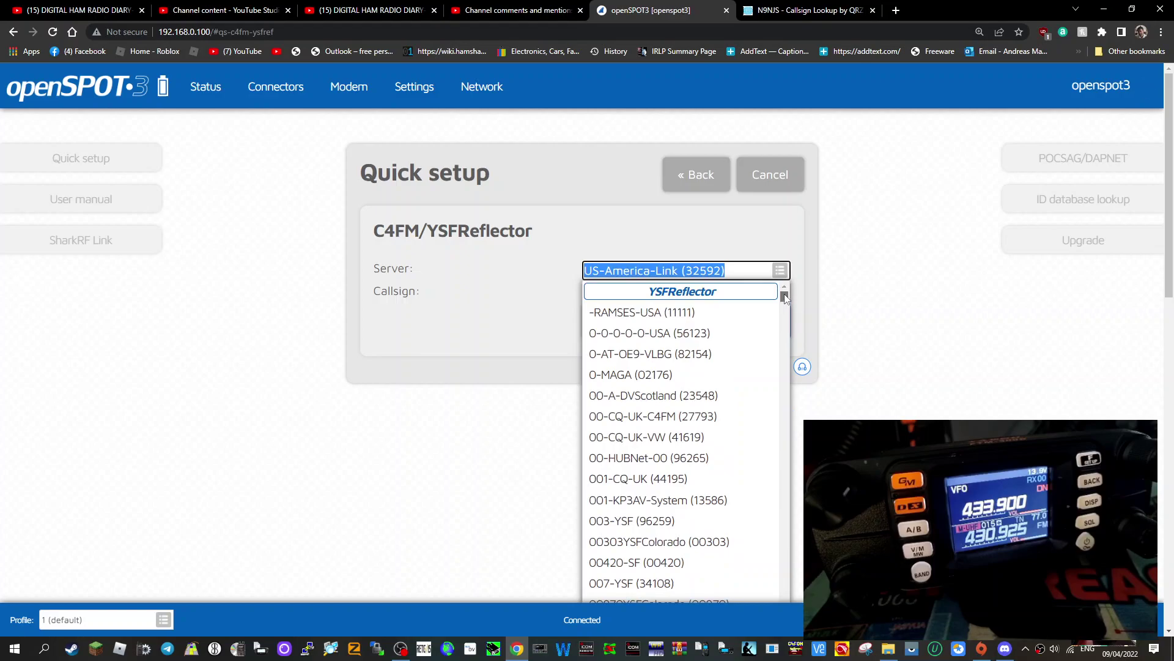
scroll(729, 510, "down", 1)
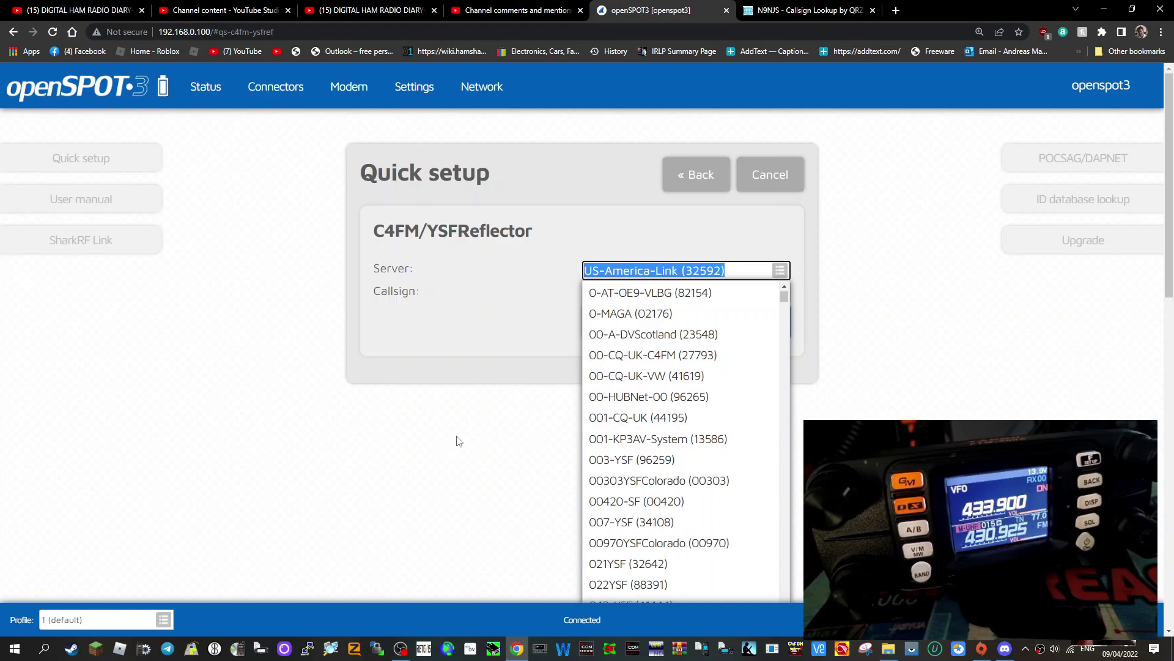
left_click(521, 358)
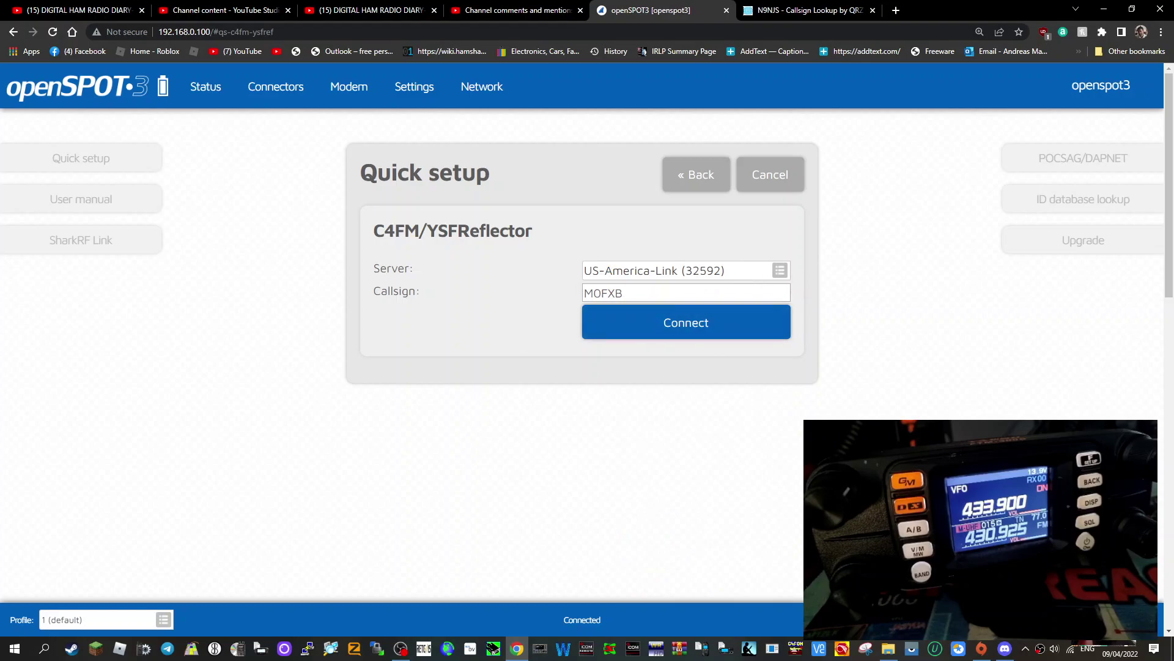
key("alt+Left")
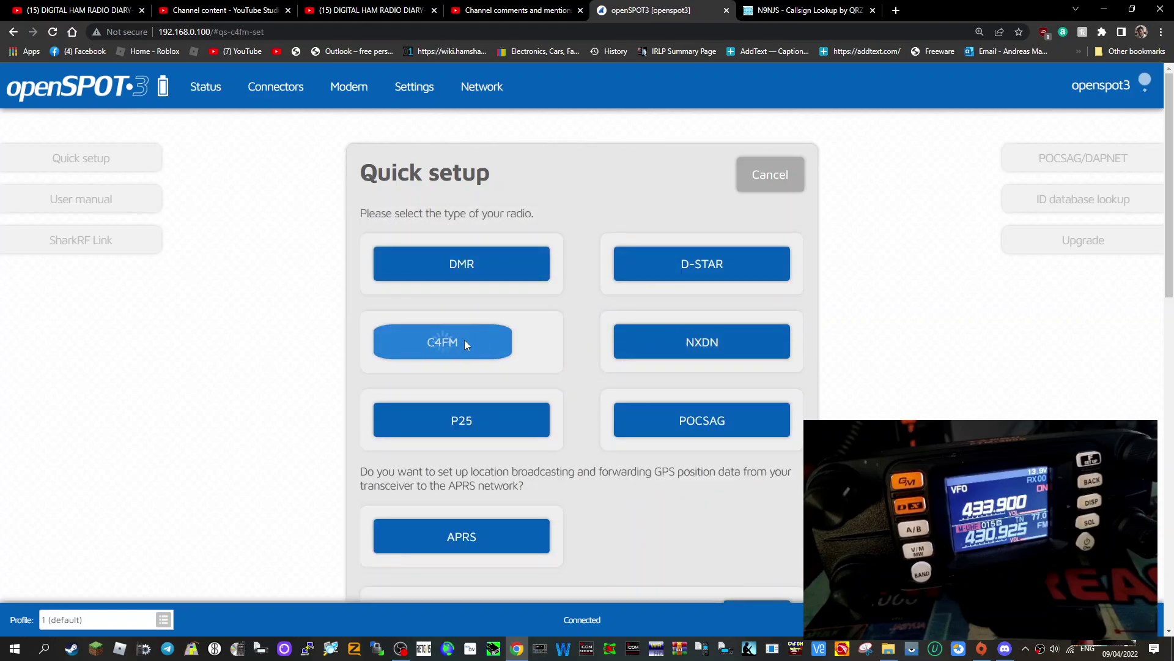
- Choose C4FM over FCS and select room 090 (America-Link) under FCS003
left_click(465, 340)
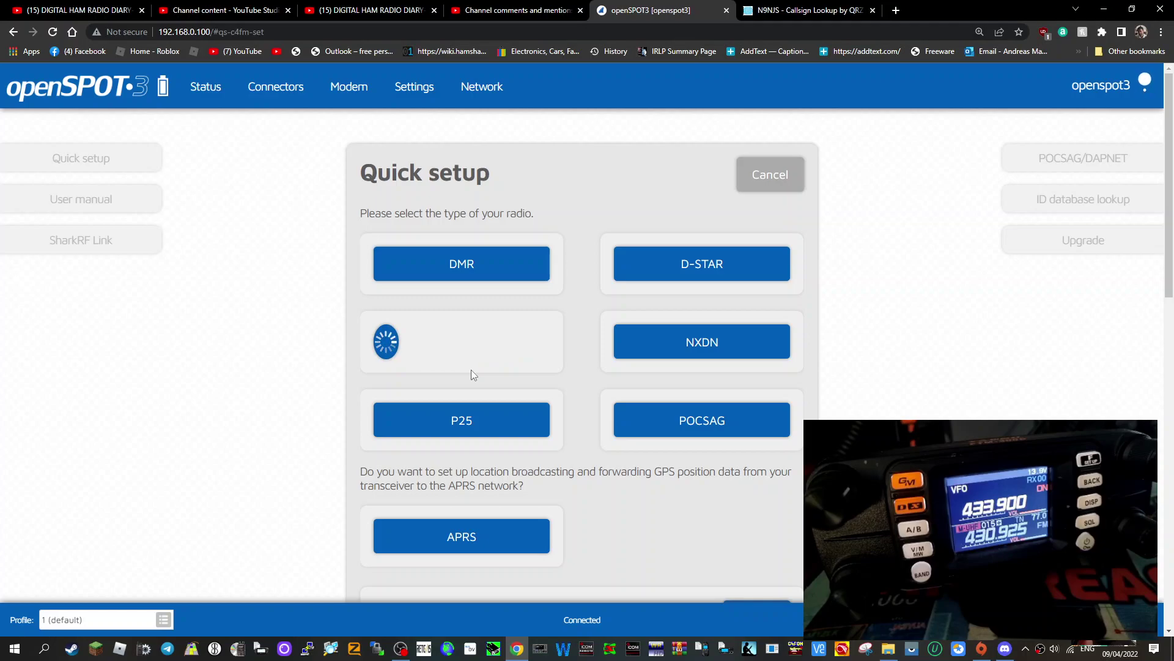
left_click(387, 395)
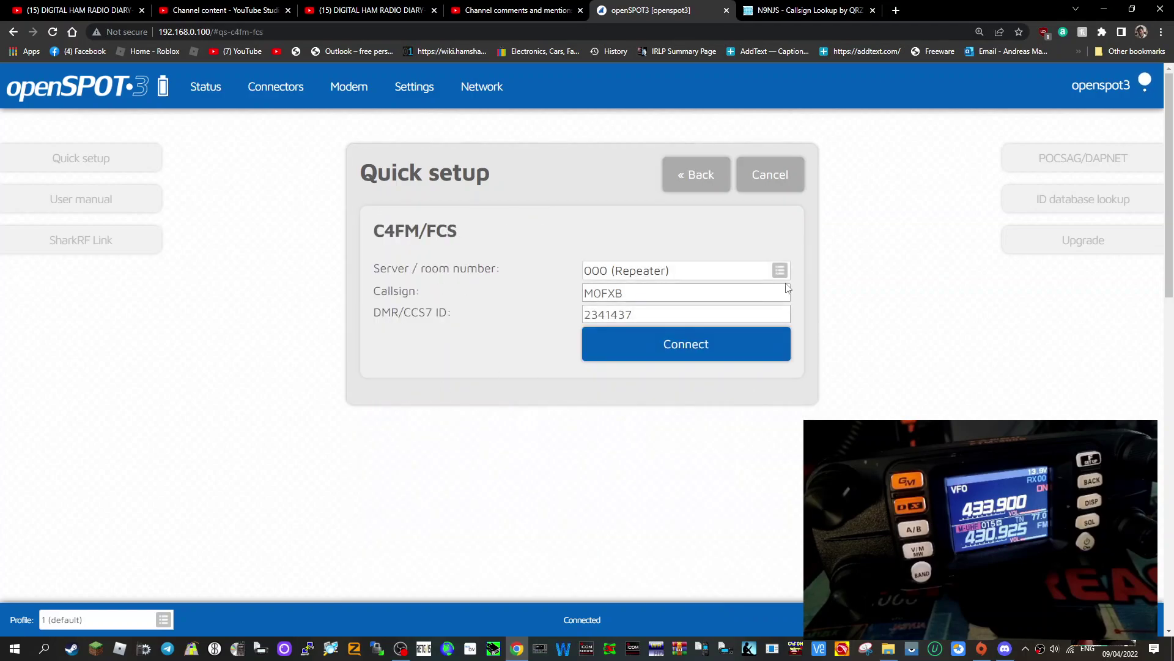
left_click(781, 272)
left_click(781, 272)
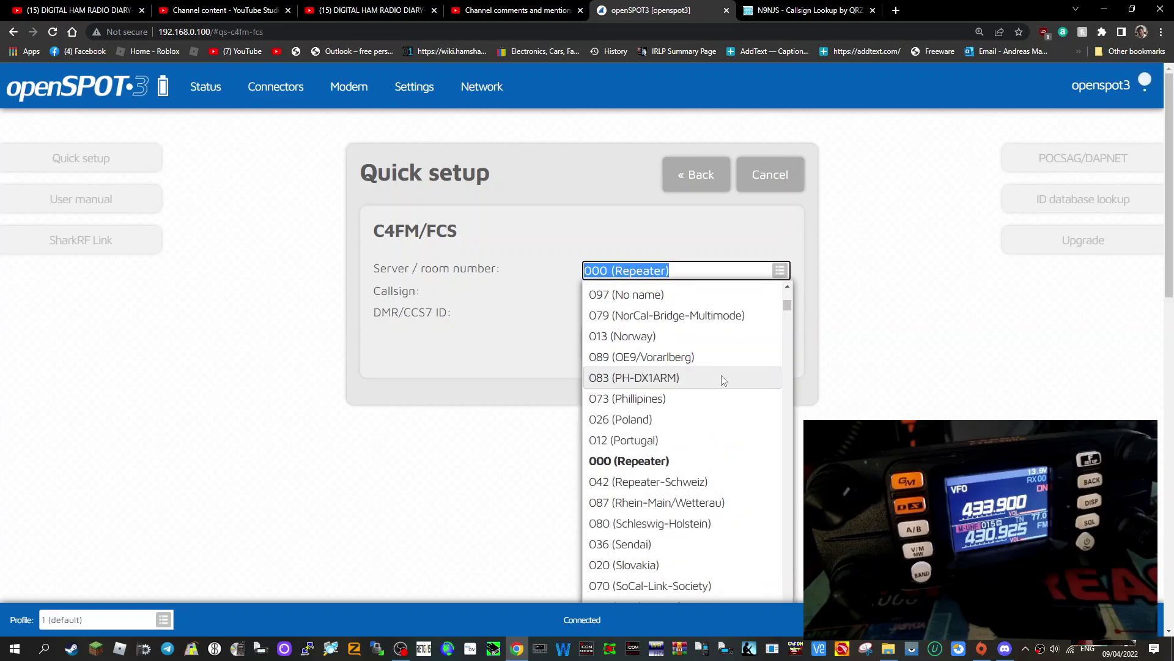
scroll(723, 380, "down", 2)
scroll(729, 386, "down", 1)
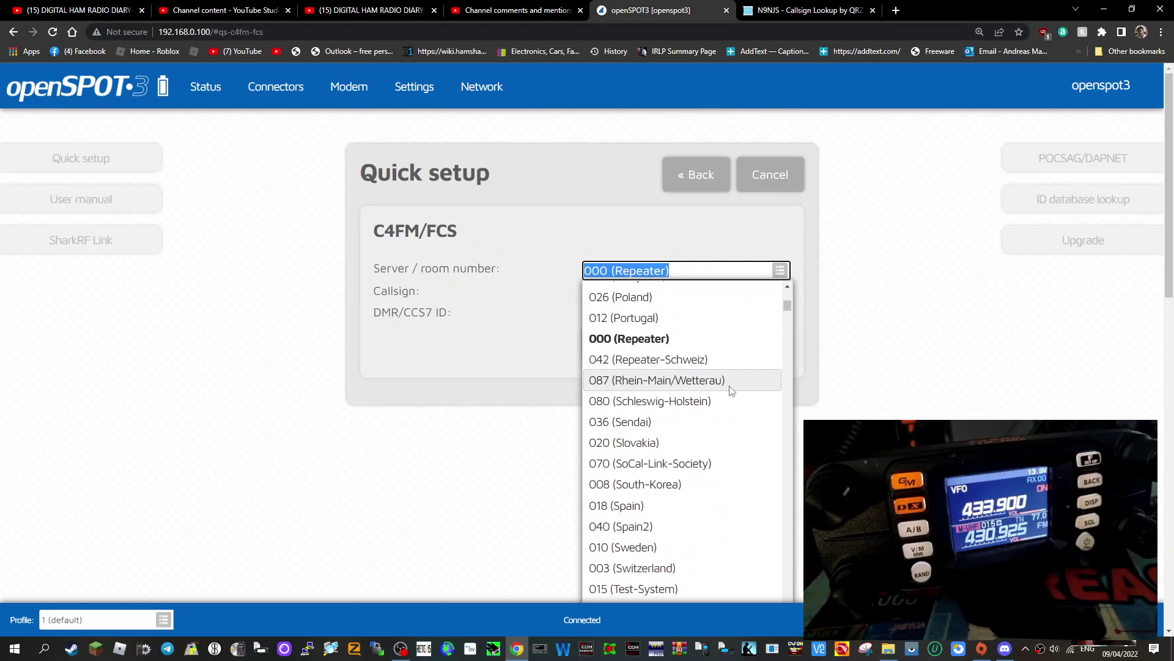
scroll(731, 389, "down", 2)
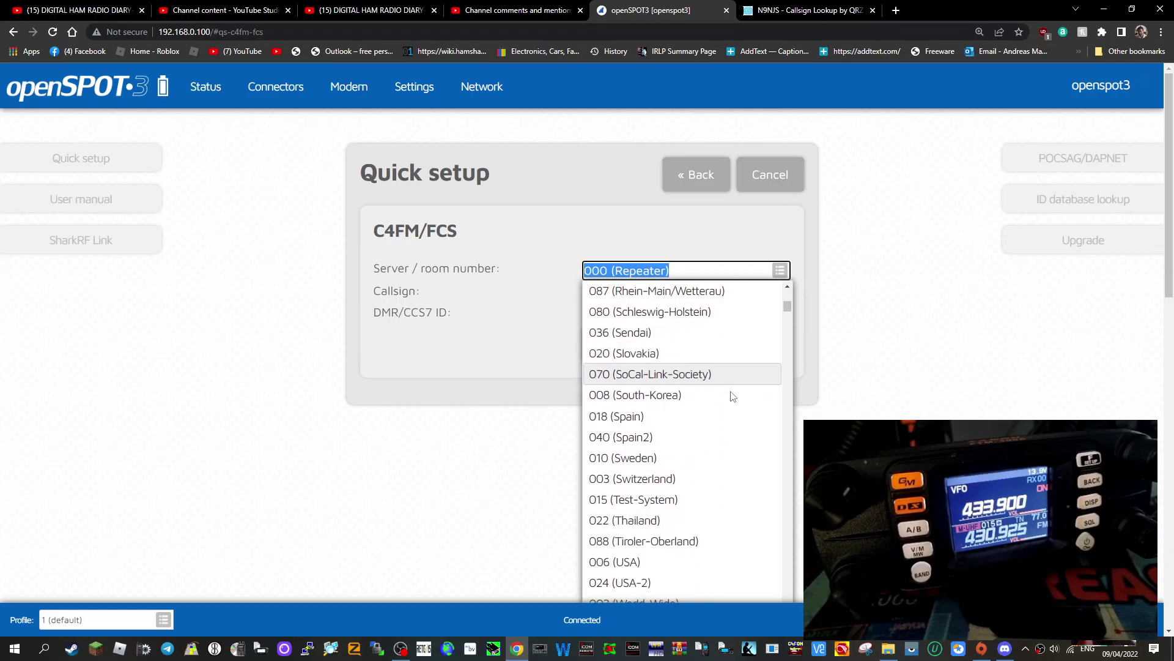
scroll(731, 389, "down", 2)
scroll(732, 395, "up", 1)
scroll(734, 402, "down", 3)
scroll(734, 402, "down", 3)
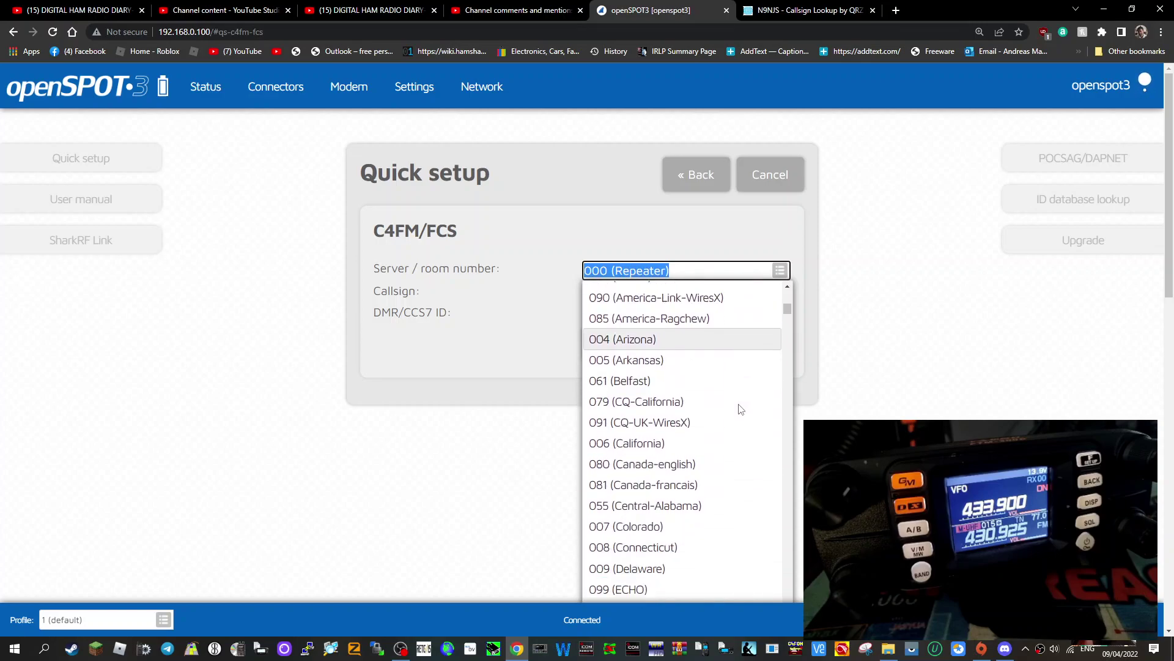
scroll(737, 403, "down", 4)
scroll(737, 406, "down", 5)
scroll(739, 408, "down", 5)
scroll(740, 409, "down", 4)
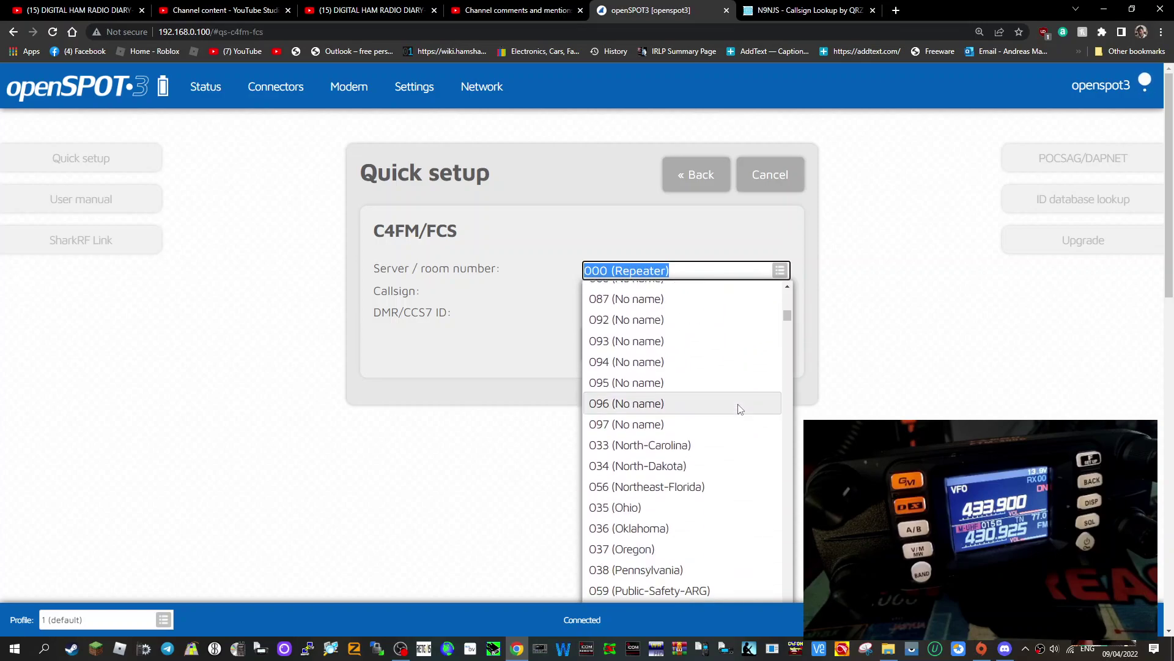
scroll(740, 409, "down", 4)
scroll(739, 409, "down", 4)
scroll(740, 409, "down", 1)
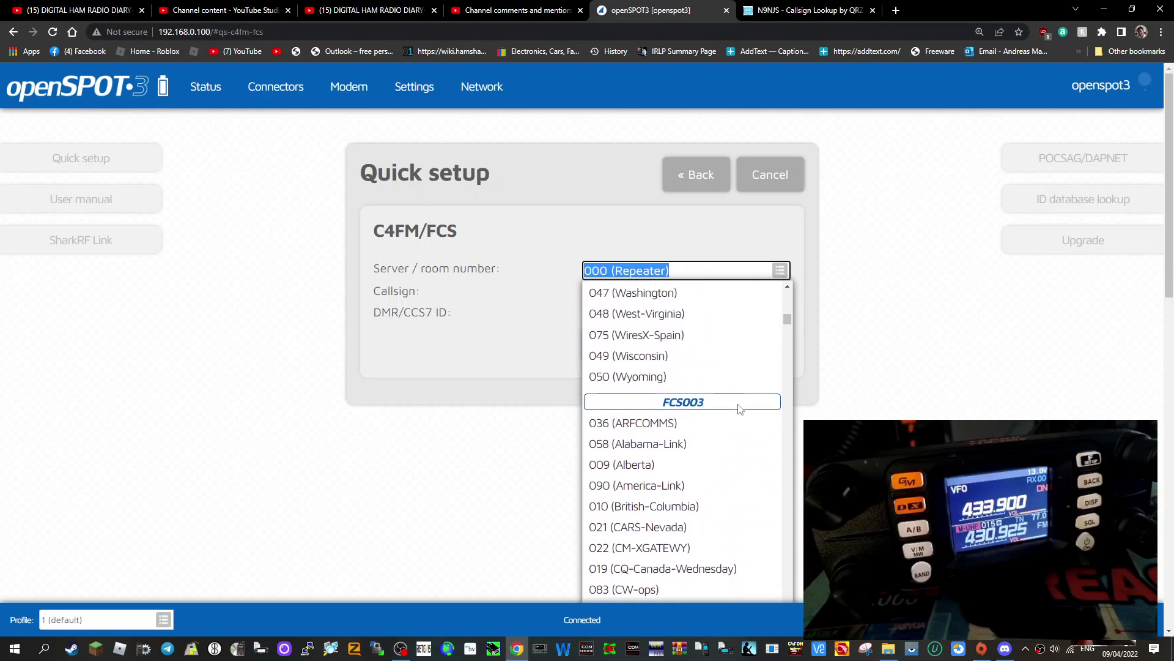
scroll(708, 479, "down", 3)
scroll(709, 479, "up", 3)
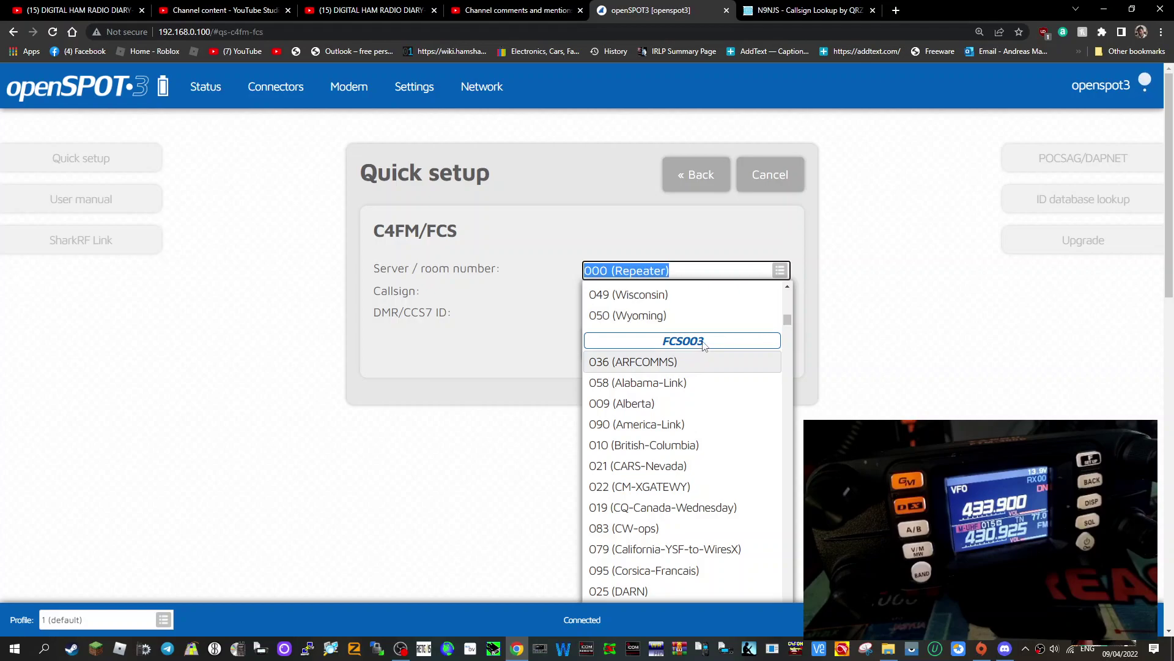
left_click(633, 429)
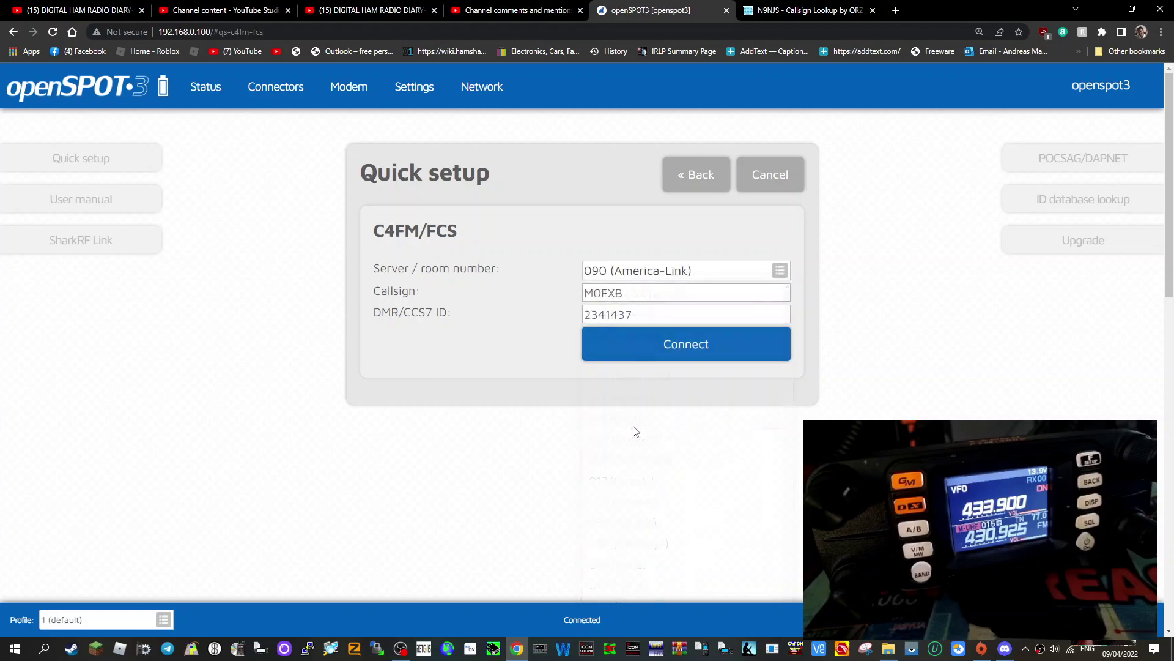
- Connect to FCS003 room 090 (America-Link), then restart Quick setup
left_click(684, 347)
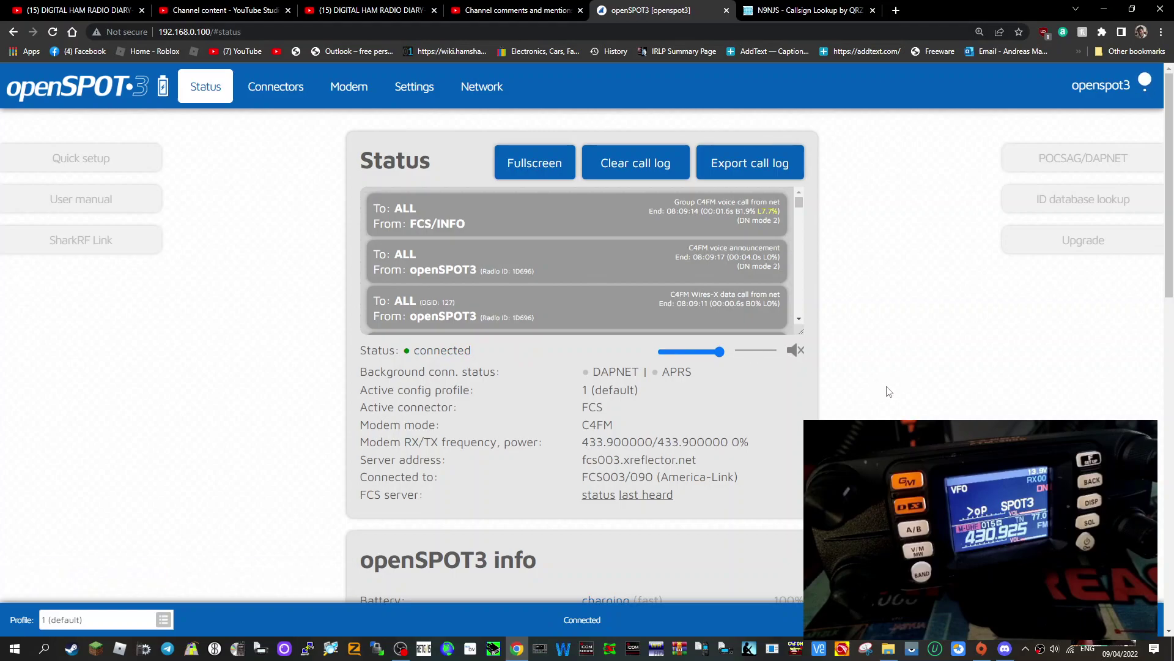
scroll(887, 391, "down", 2)
scroll(887, 391, "down", 2)
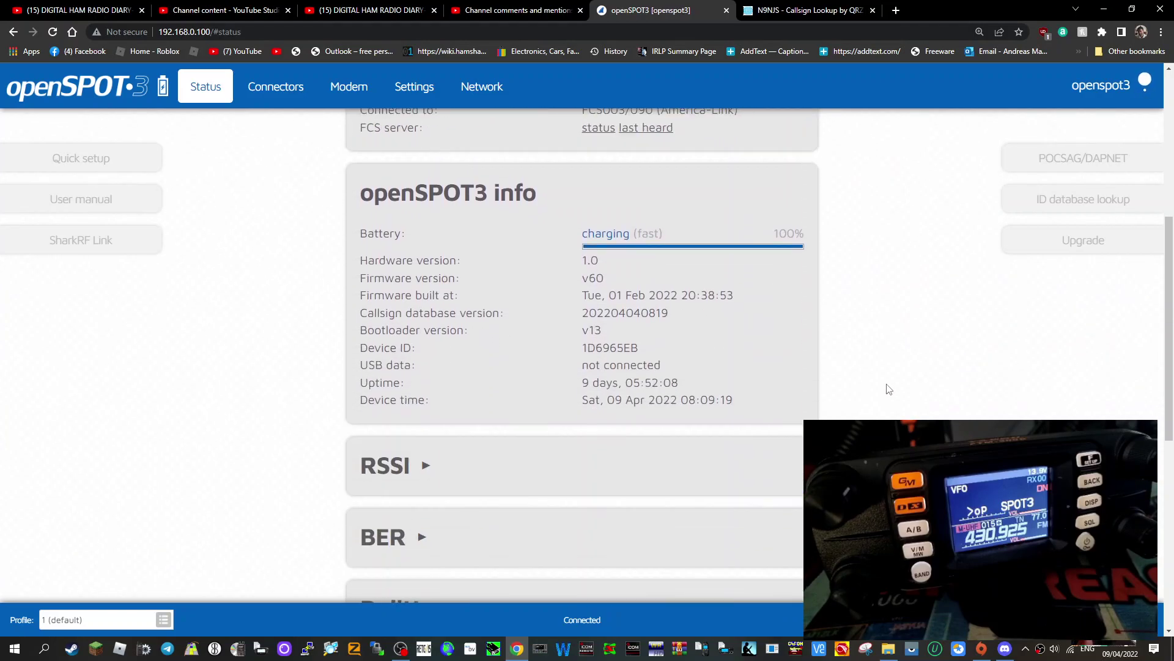
scroll(887, 390, "up", 3)
scroll(887, 391, "up", 2)
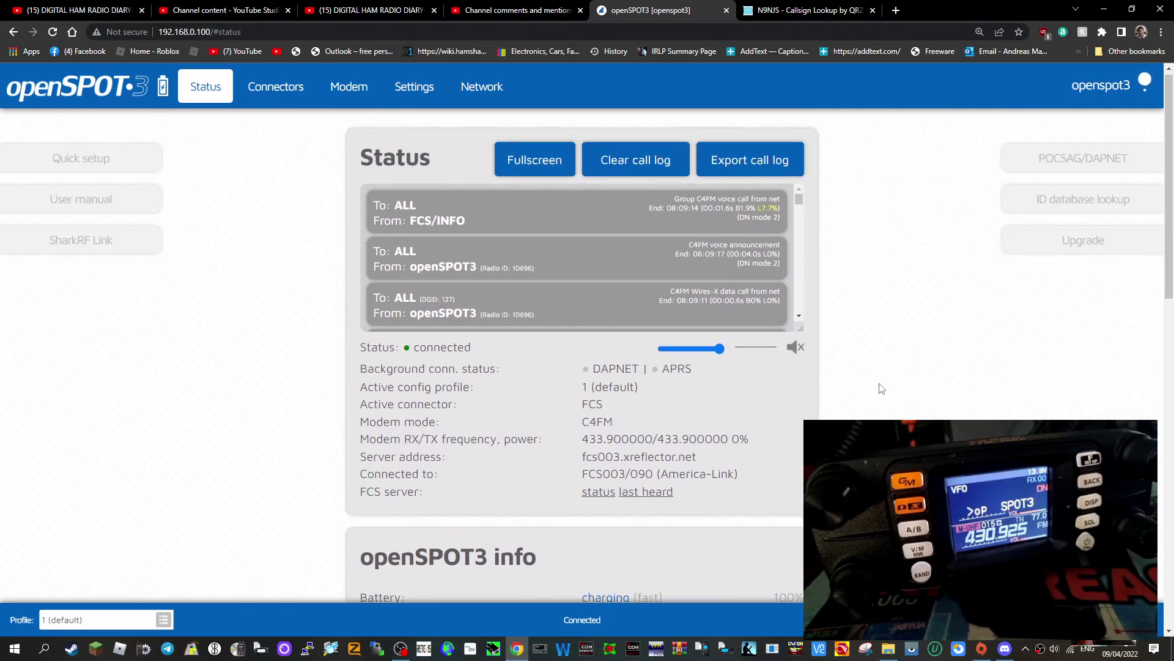
scroll(888, 391, "down", 2)
scroll(887, 391, "down", 1)
left_click(81, 158)
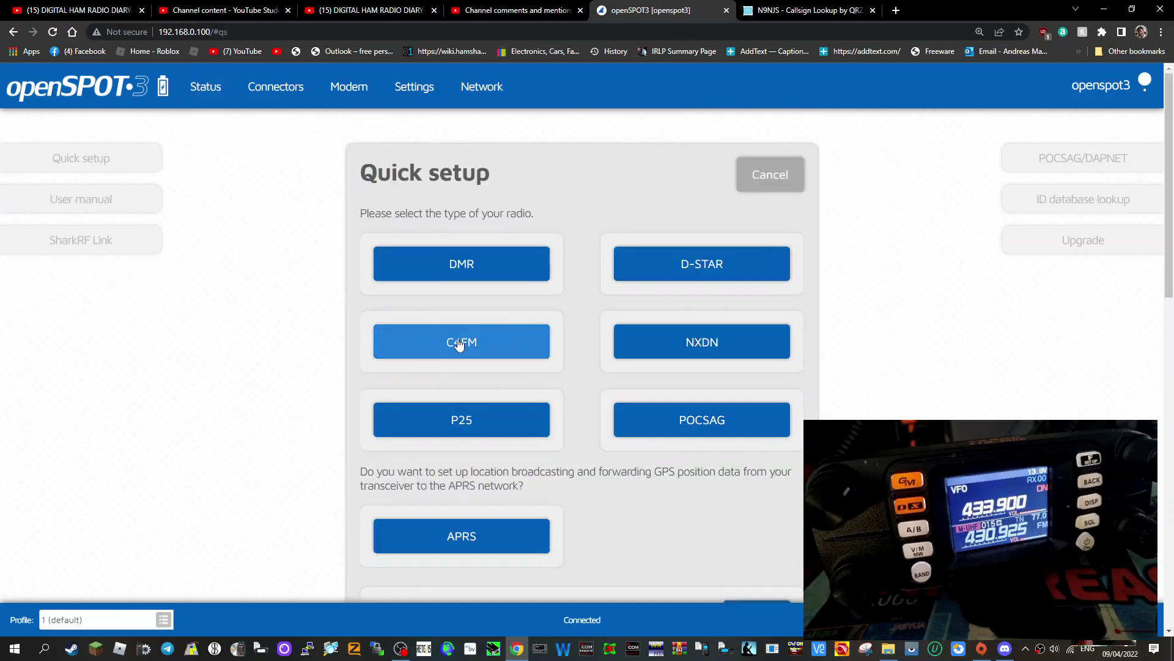
- Choose C4FM over FCS and select room 090 (America-Link-WiresX) under FCS002
left_click(459, 345)
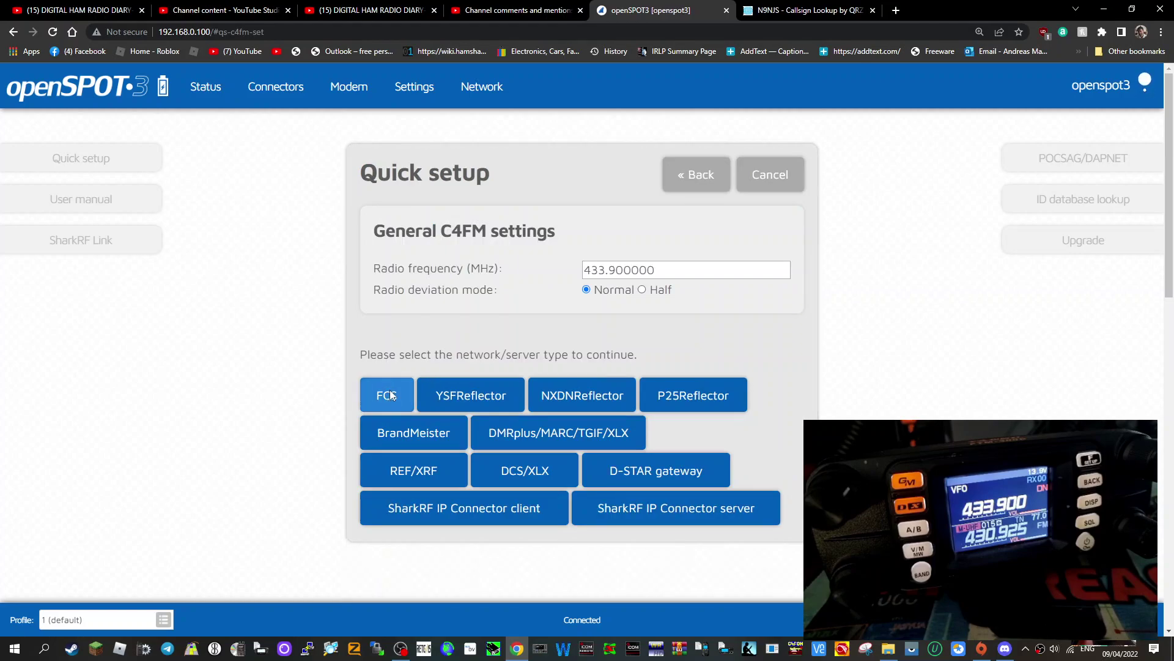
left_click(386, 395)
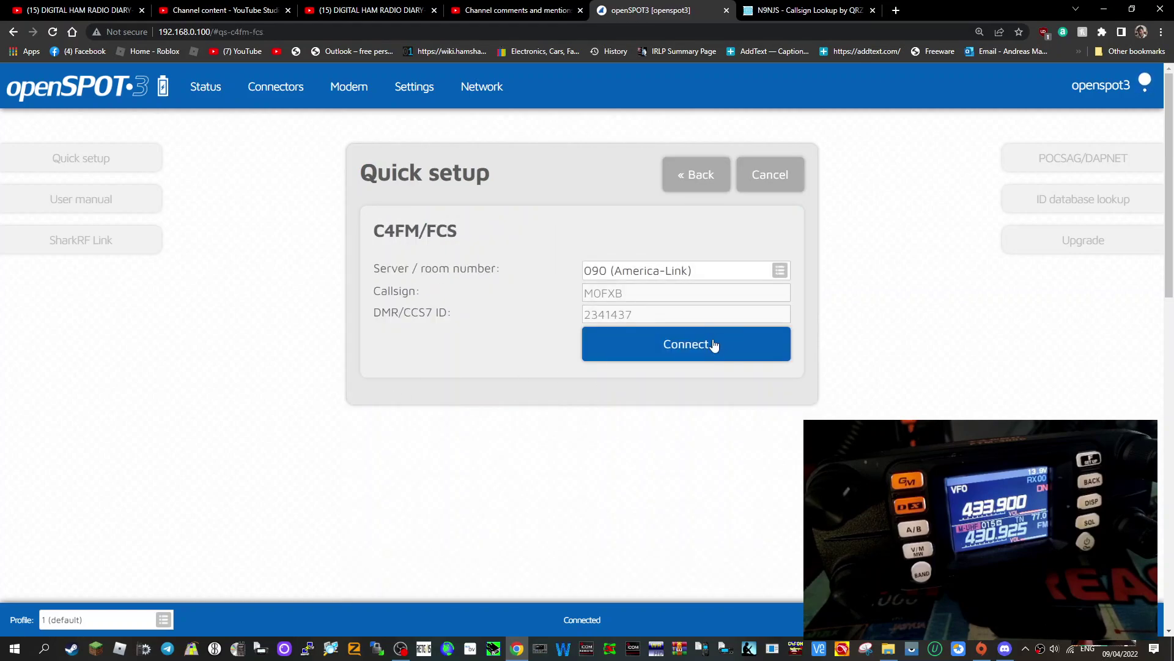
left_click(786, 271)
left_click(780, 271)
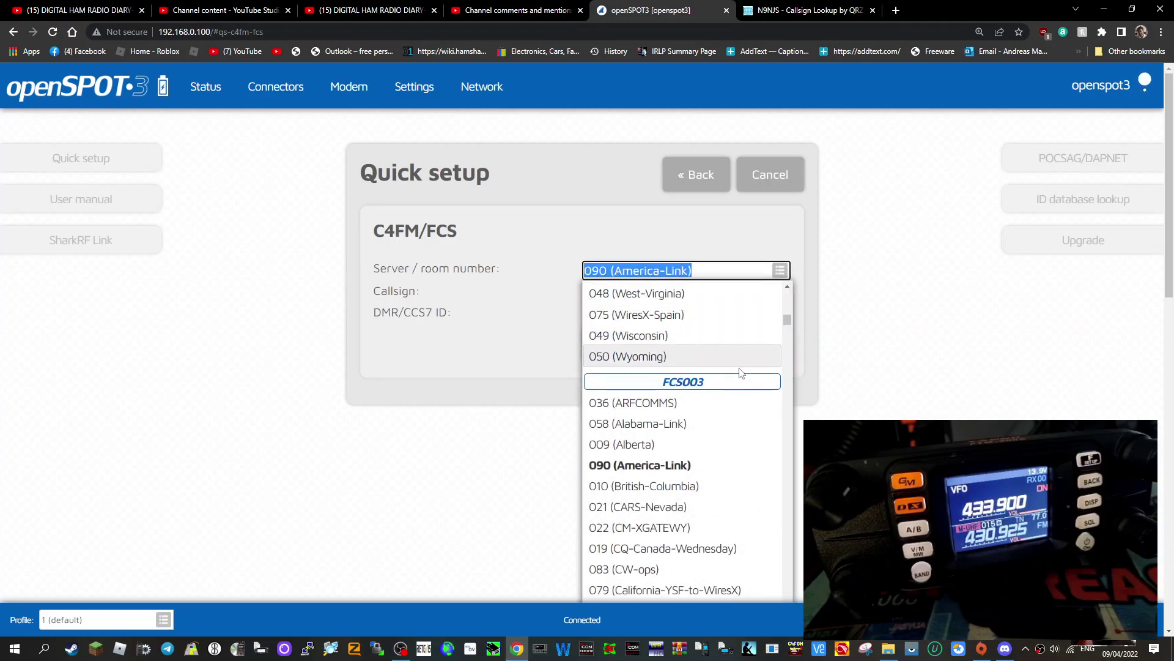
scroll(716, 392, "up", 3)
scroll(721, 395, "up", 3)
scroll(723, 399, "up", 3)
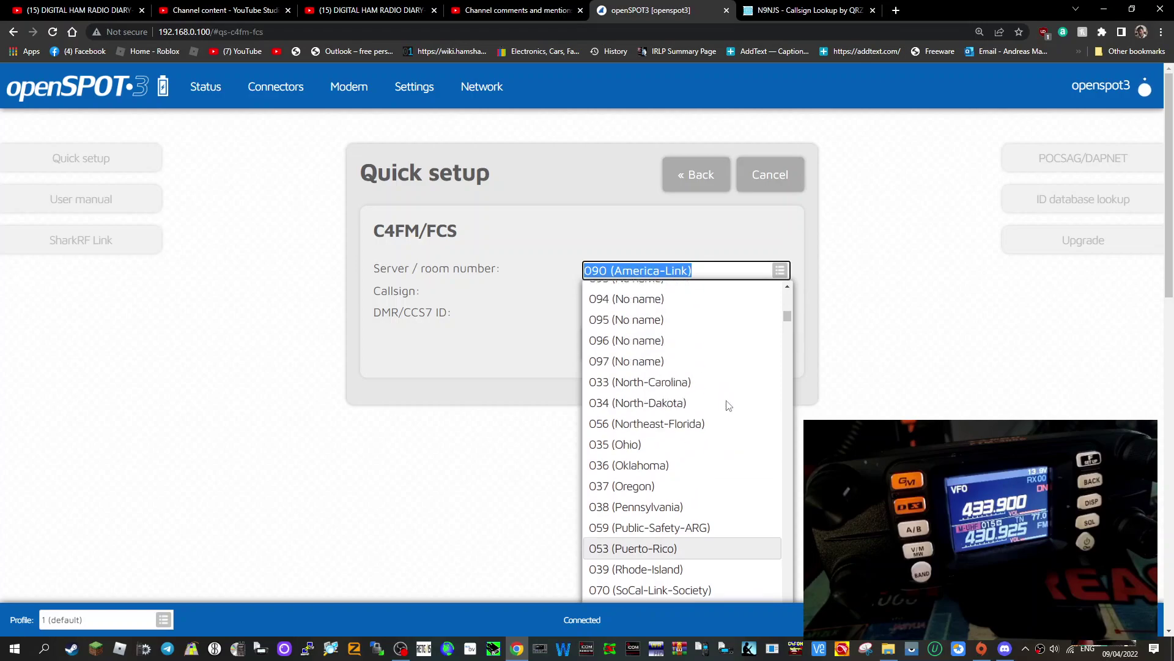
scroll(728, 405, "up", 2)
scroll(728, 405, "up", 3)
scroll(729, 404, "up", 3)
scroll(729, 405, "up", 3)
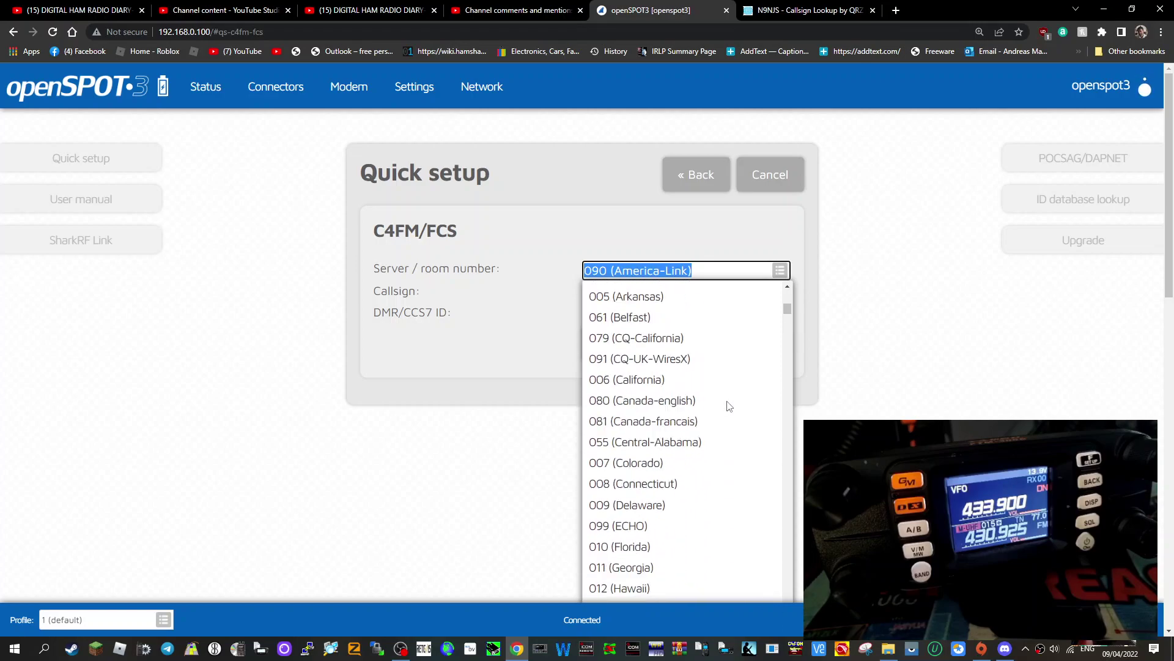
scroll(731, 405, "up", 3)
scroll(731, 405, "up", 3)
scroll(730, 405, "down", 3)
scroll(731, 408, "down", 3)
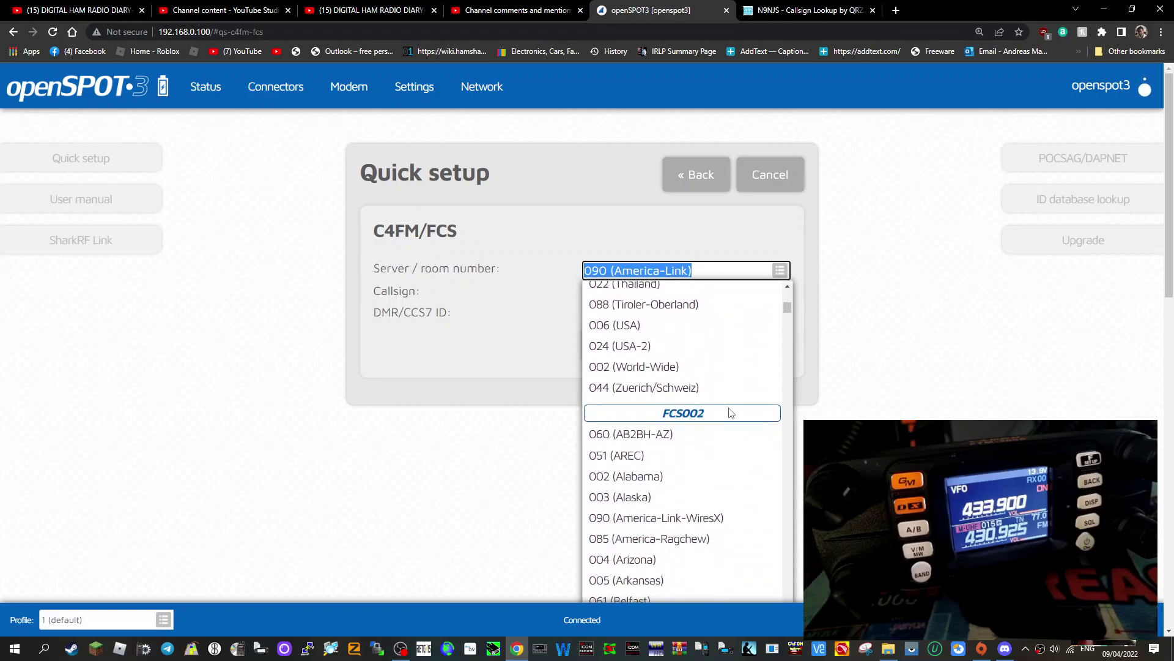
scroll(730, 412, "down", 3)
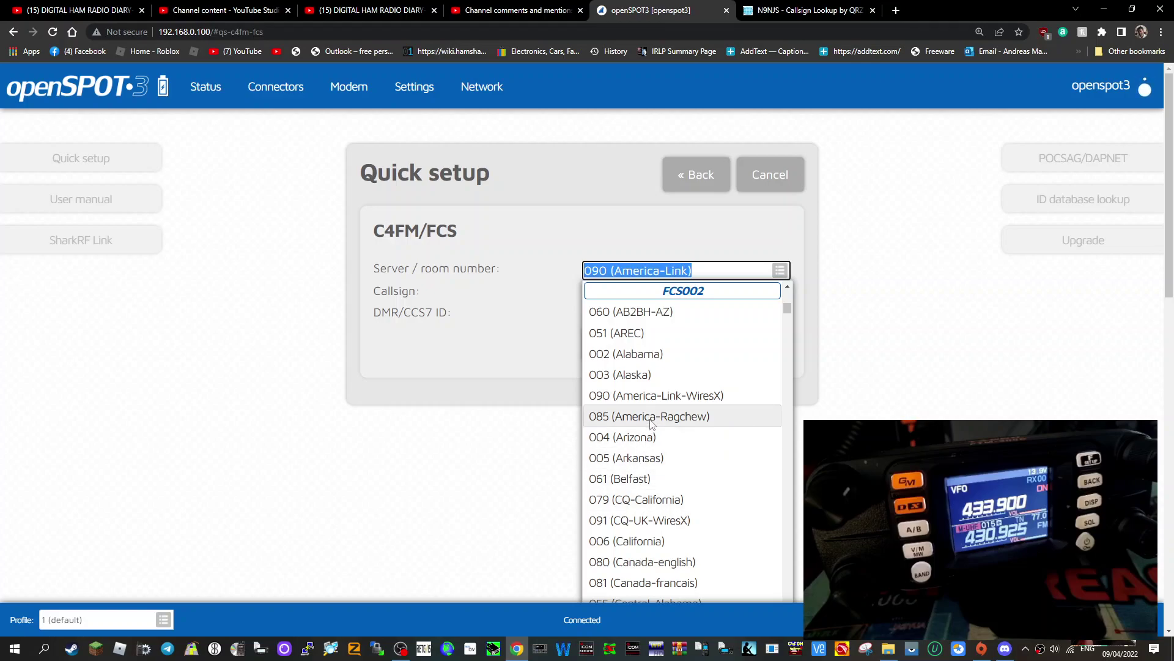
left_click(668, 395)
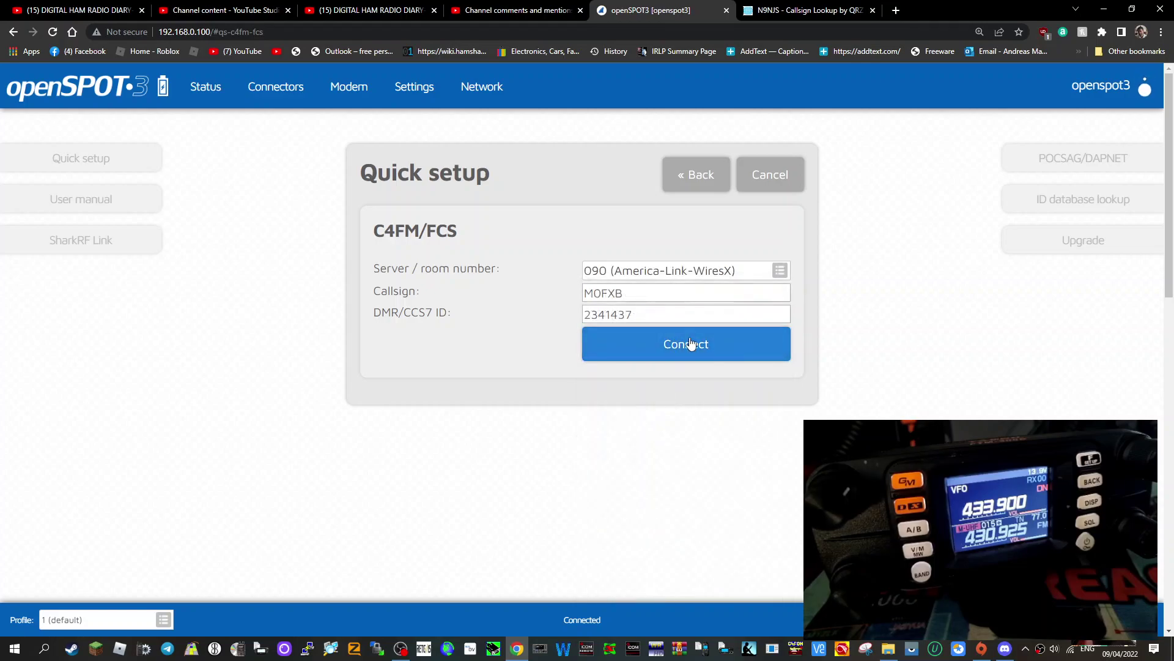
- Connect to FCS002 room 090 (America-Link-WiresX) and watch the Status page
left_click(694, 345)
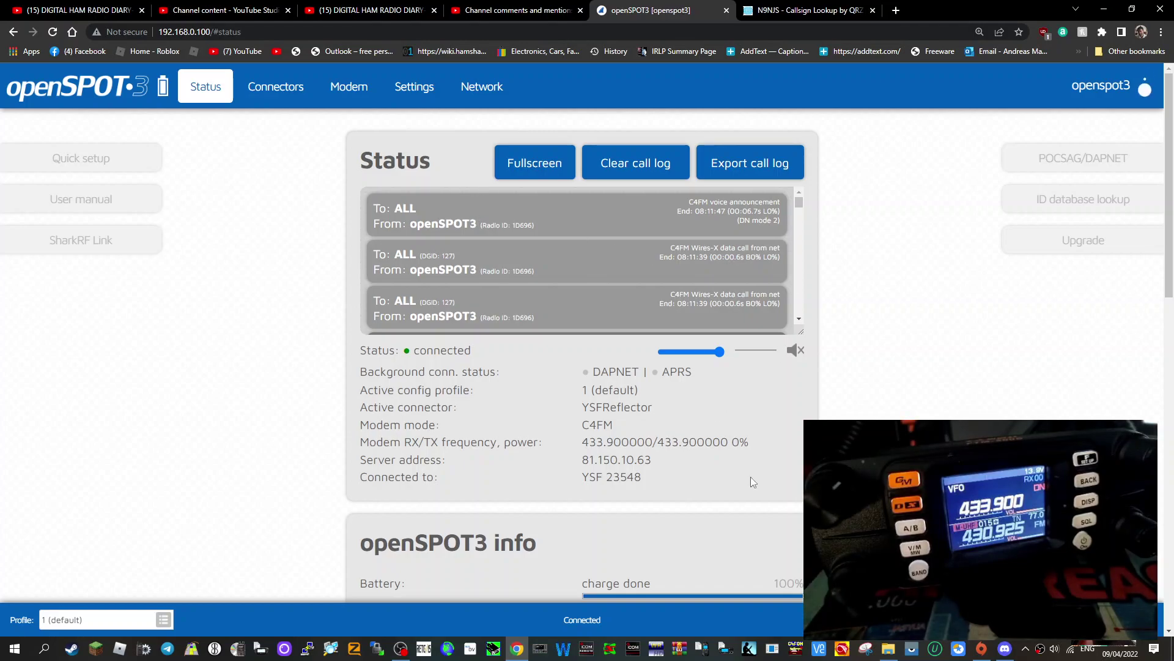
- Rerun Quick setup with C4FM over YSFReflector and connect to 00-A-DVScotland (23548)
left_click(81, 158)
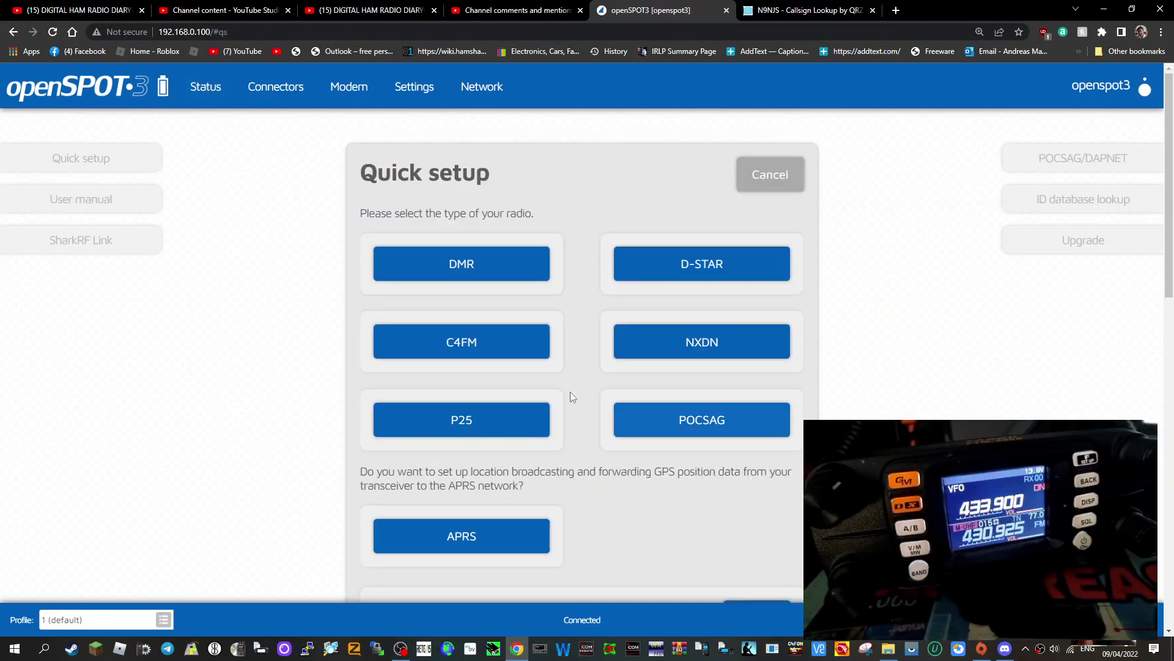
left_click(435, 337)
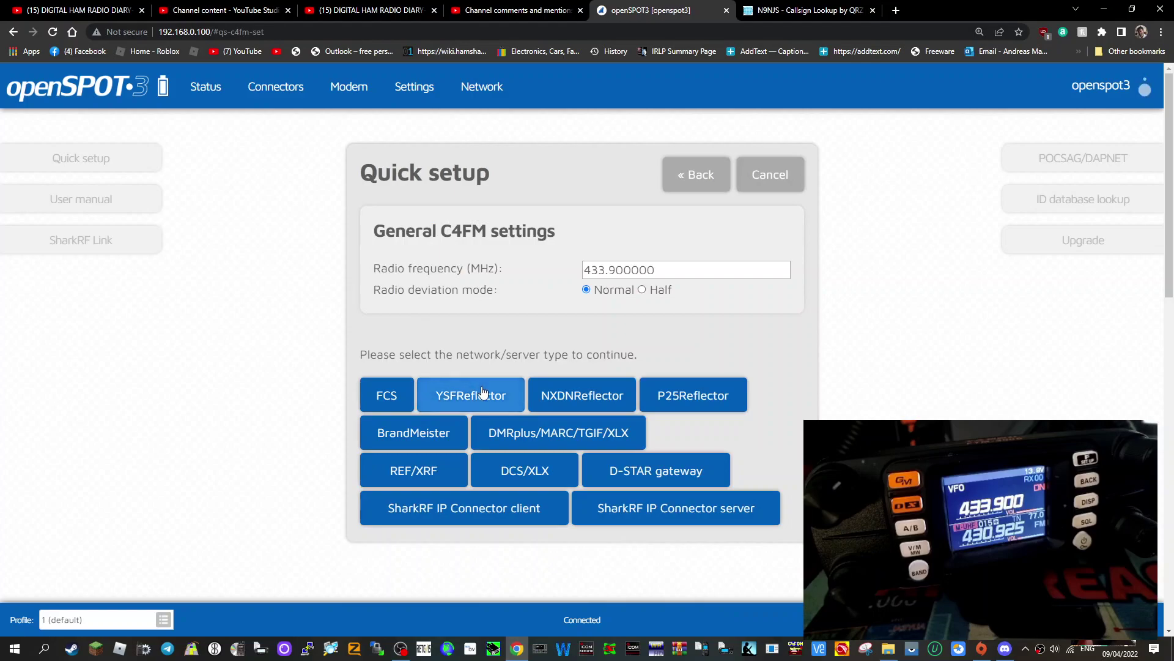
left_click(476, 399)
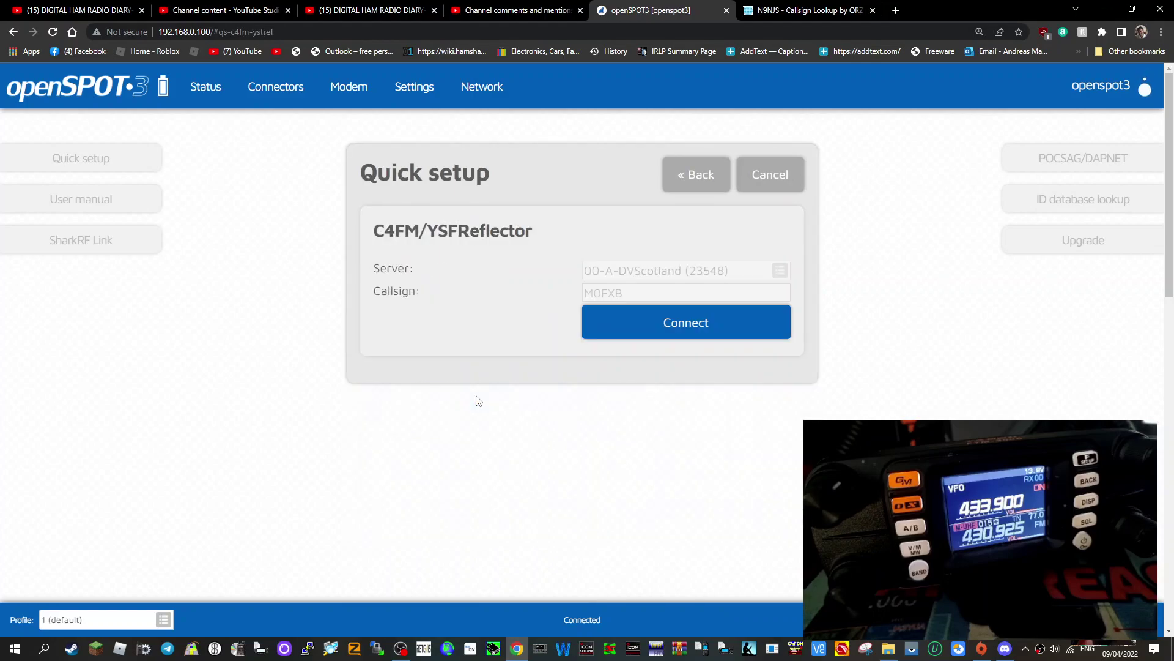
left_click(686, 328)
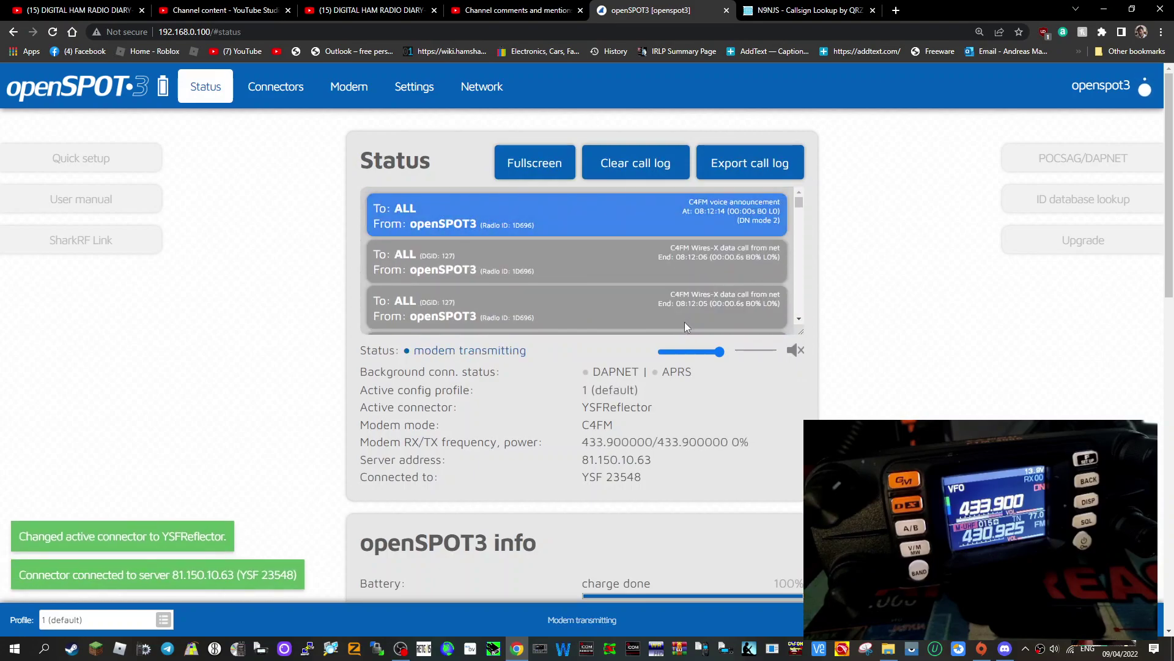